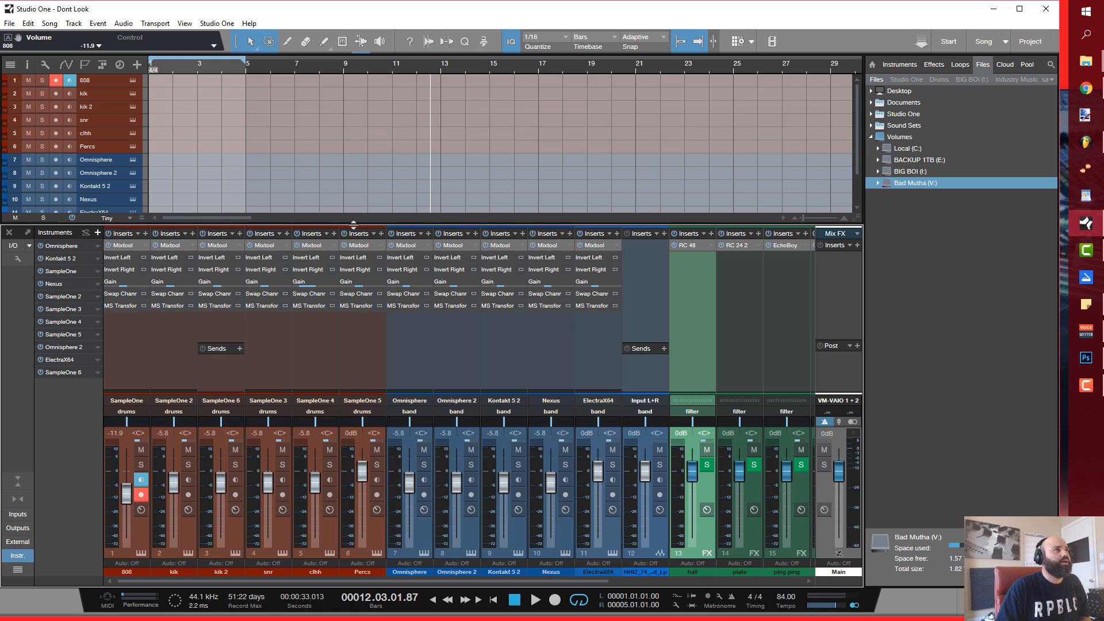
- Create an instrument part over bars 1 to 5 on the Nexus track and open it in the note editor
left_click_drag(354, 228, 351, 371)
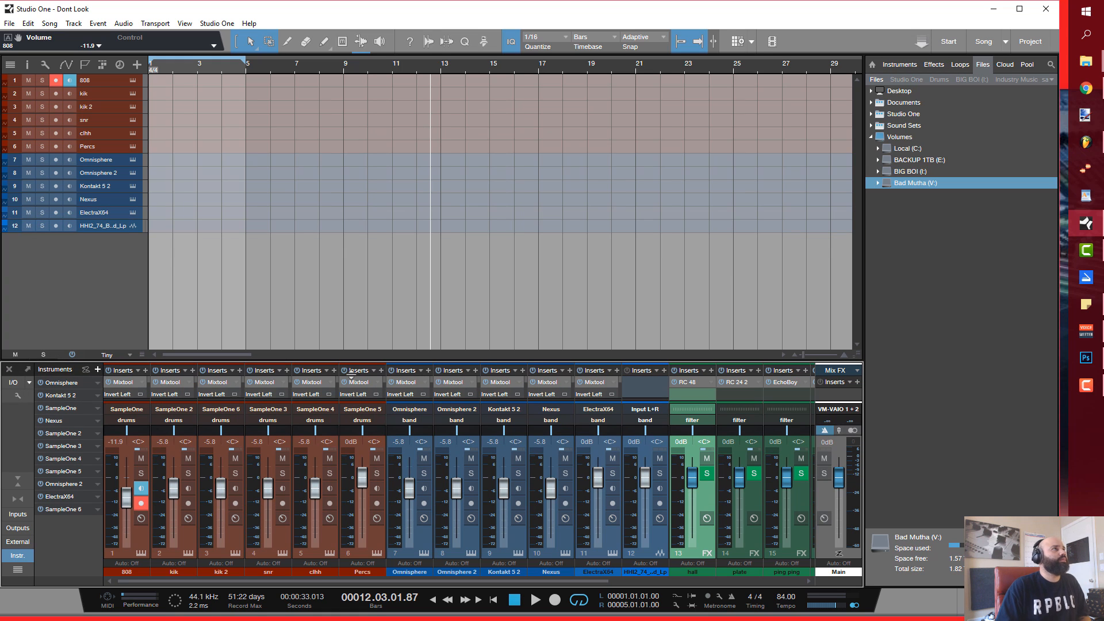
double_click(157, 201)
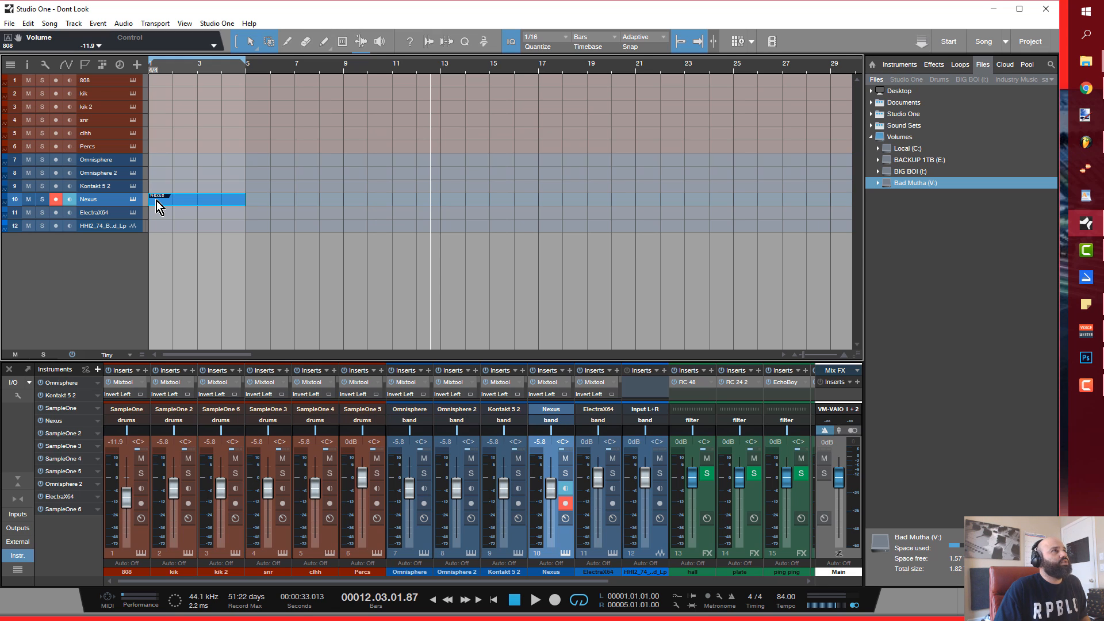
double_click(157, 201)
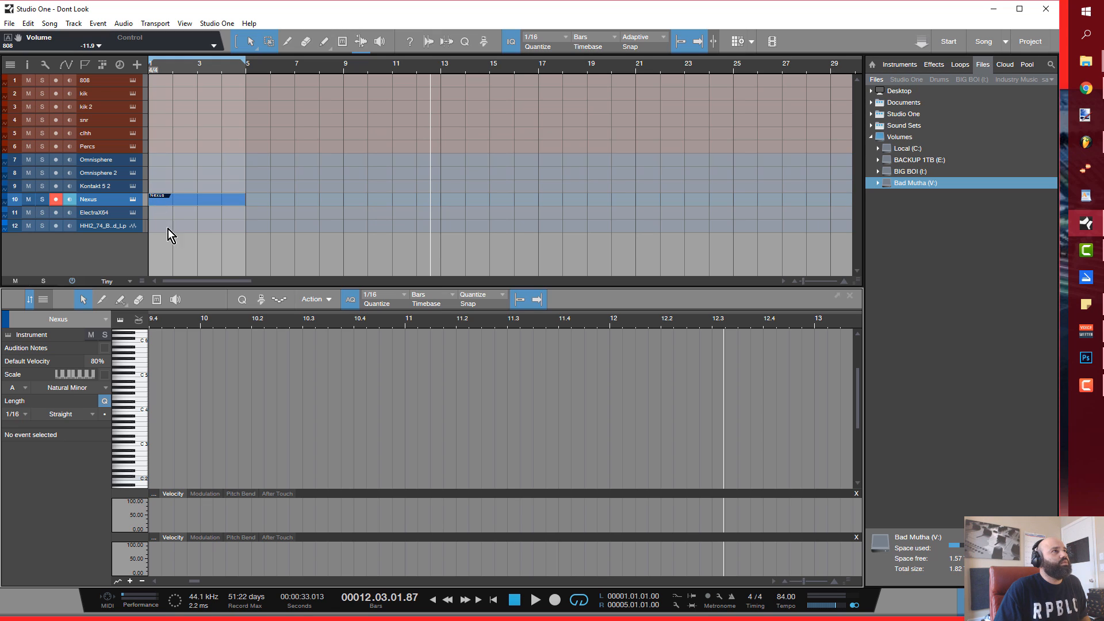
double_click(177, 201)
- Draw a D 4 note at bar 1, extend it to one bar, and copy it up to F 4
scroll(168, 416, "down", 1)
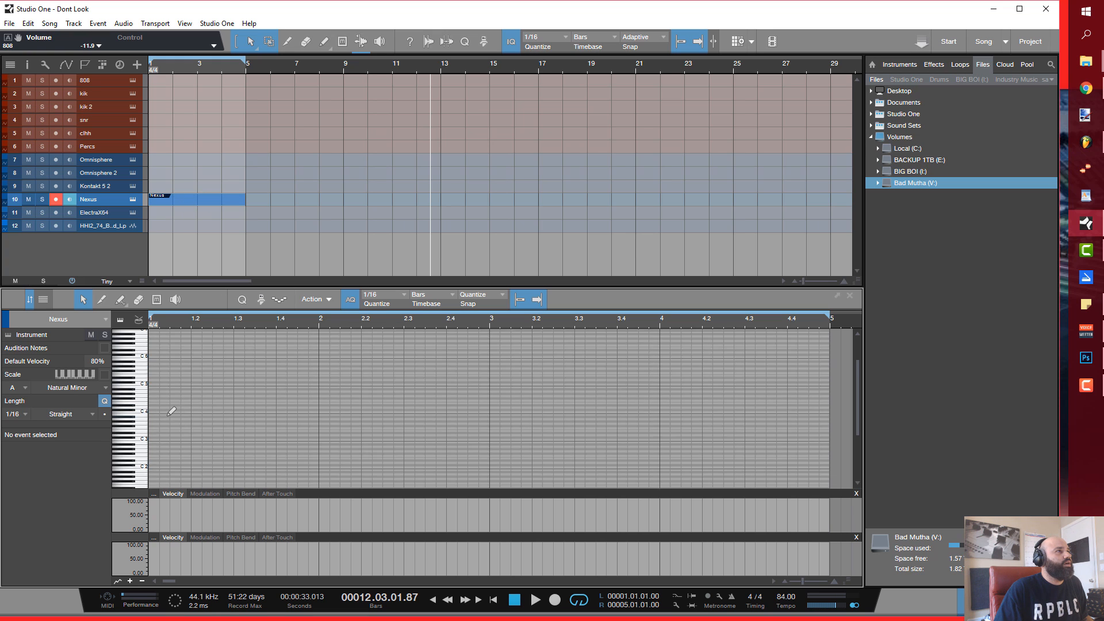
scroll(170, 411, "up", 4)
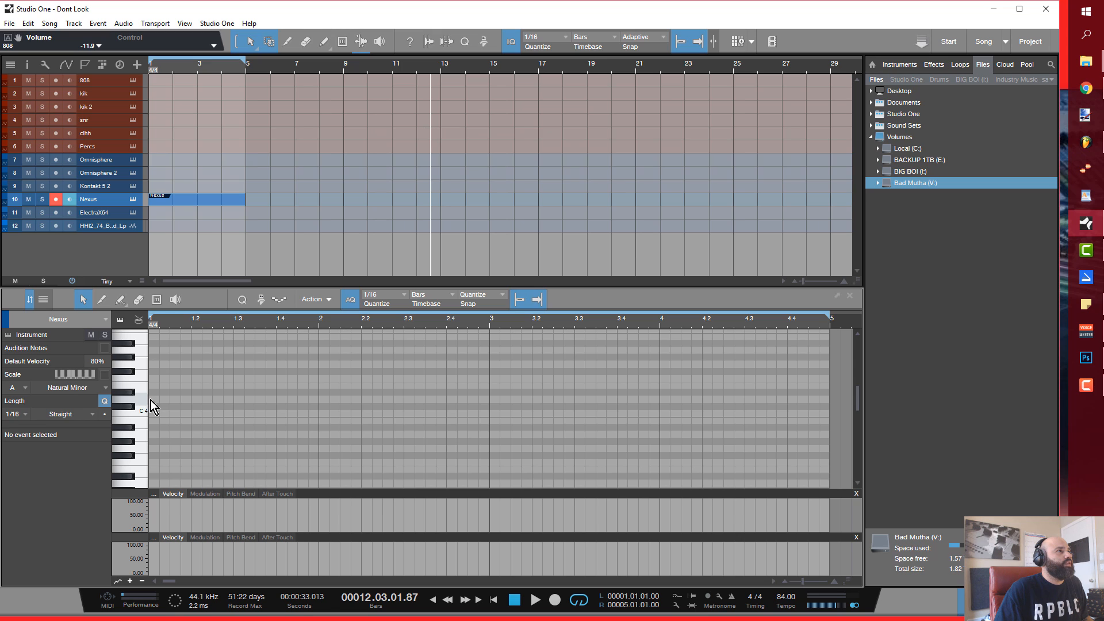
left_click(152, 399)
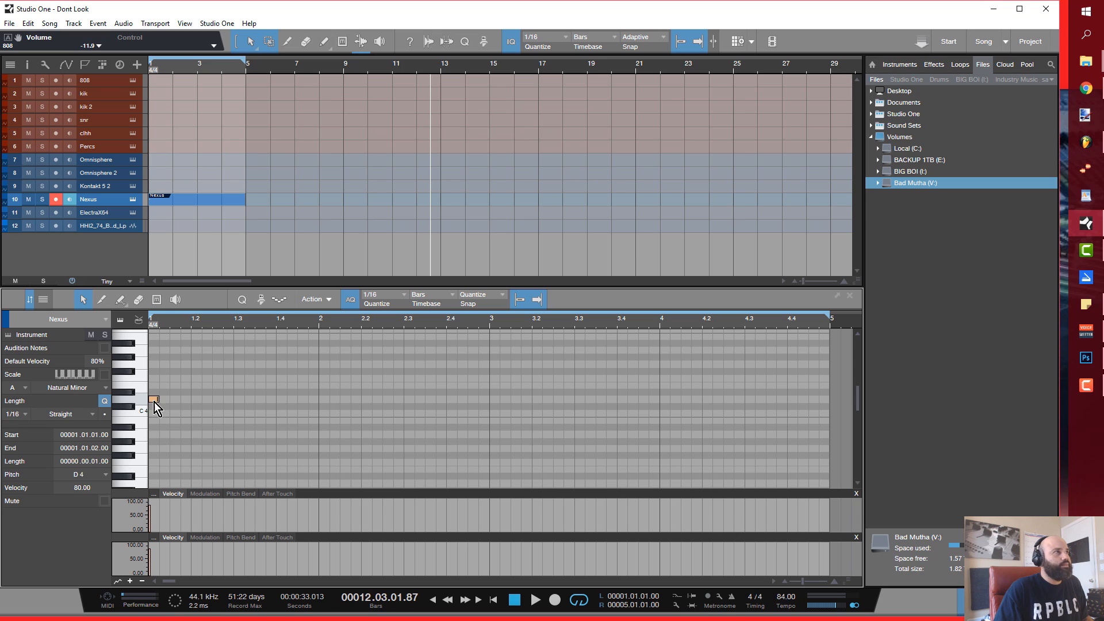
left_click_drag(157, 401, 317, 407)
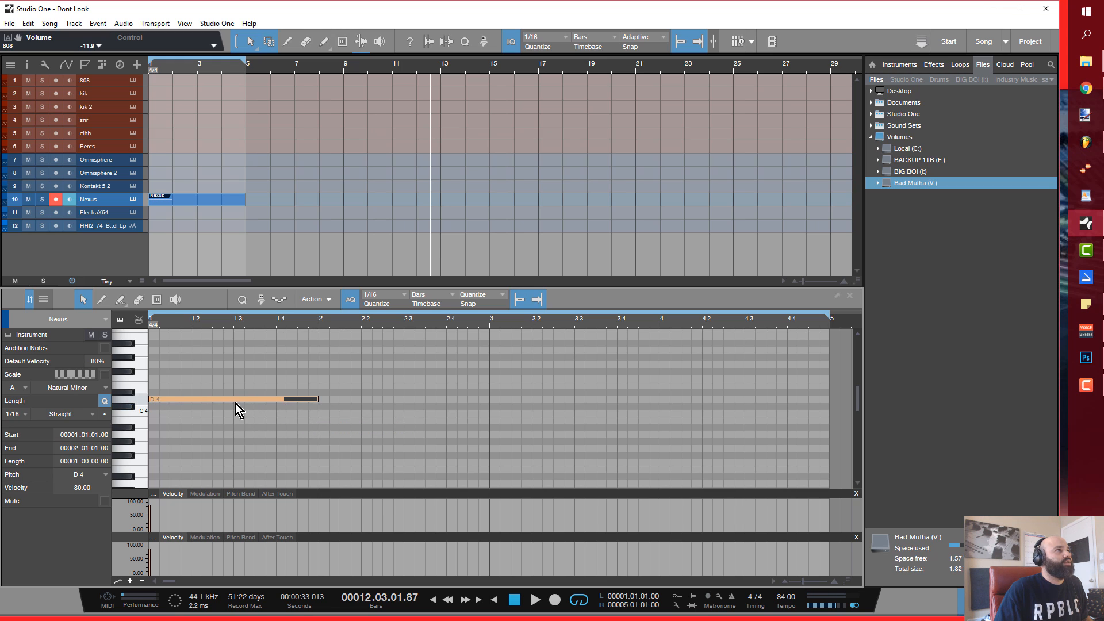
left_click_drag(235, 401, 237, 380, "alt")
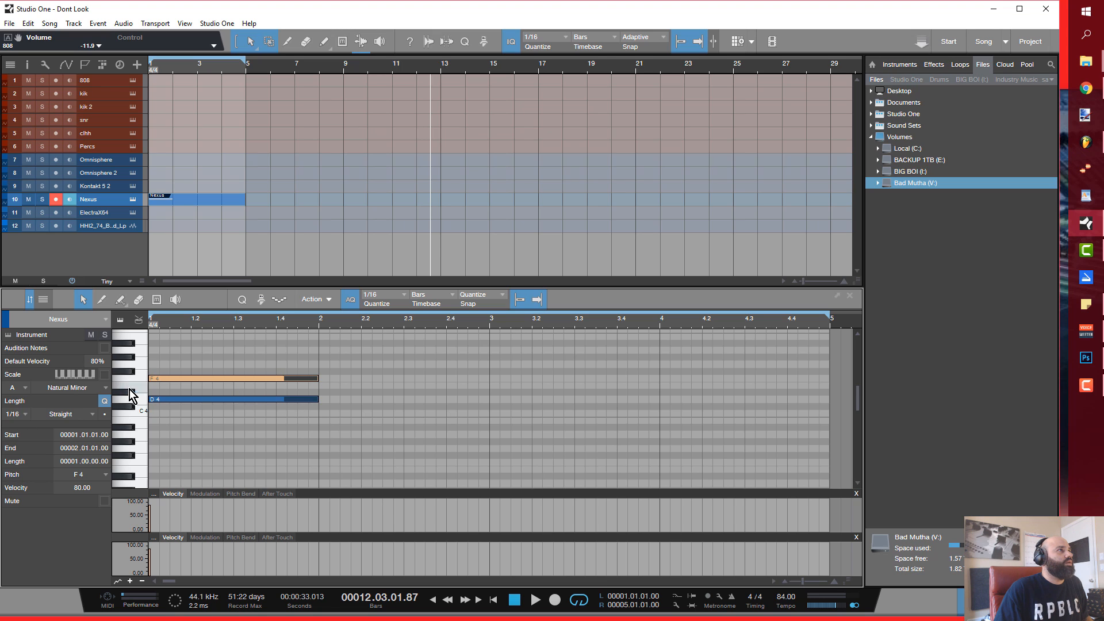
- Enable the B Natural Minor scale and complete the bar 1 chord as B 3, D 4 and F# 4
left_click(26, 387)
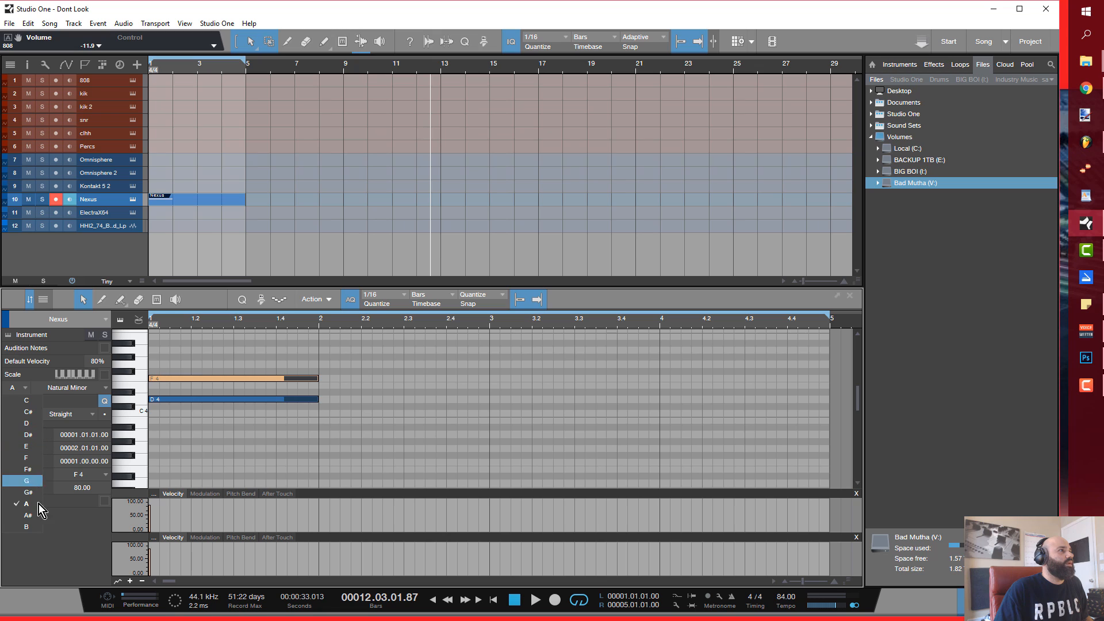
left_click(38, 525)
left_click(104, 374)
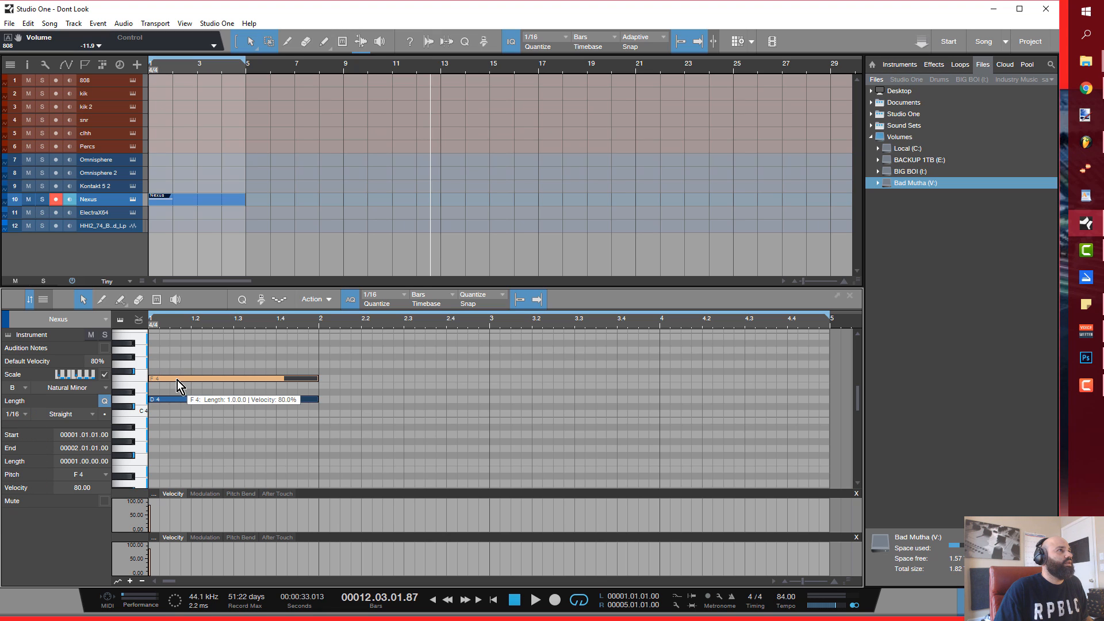
mouse_move(168, 401)
left_mouse_down()
mouse_move(167, 443)
mouse_move(168, 418)
left_mouse_up()
mouse_move(171, 379)
left_mouse_down()
mouse_move(172, 404)
mouse_move(174, 369)
left_mouse_up()
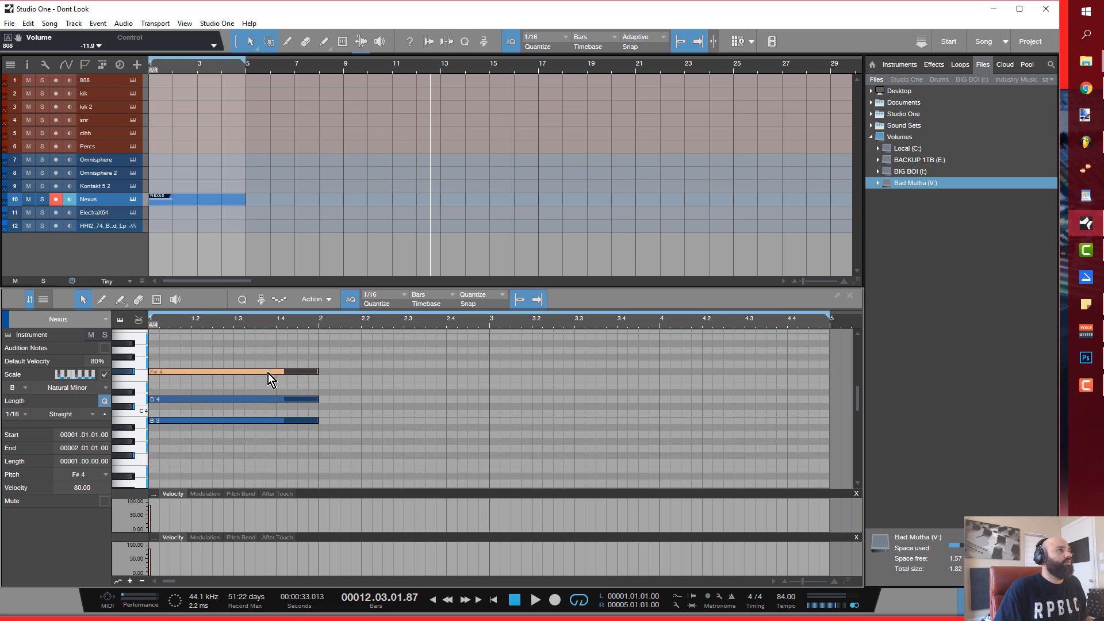
- Duplicate the chord to bar 2 with a two-bar length and add a one-bar copy at bar 4
left_click_drag(361, 447, 169, 362)
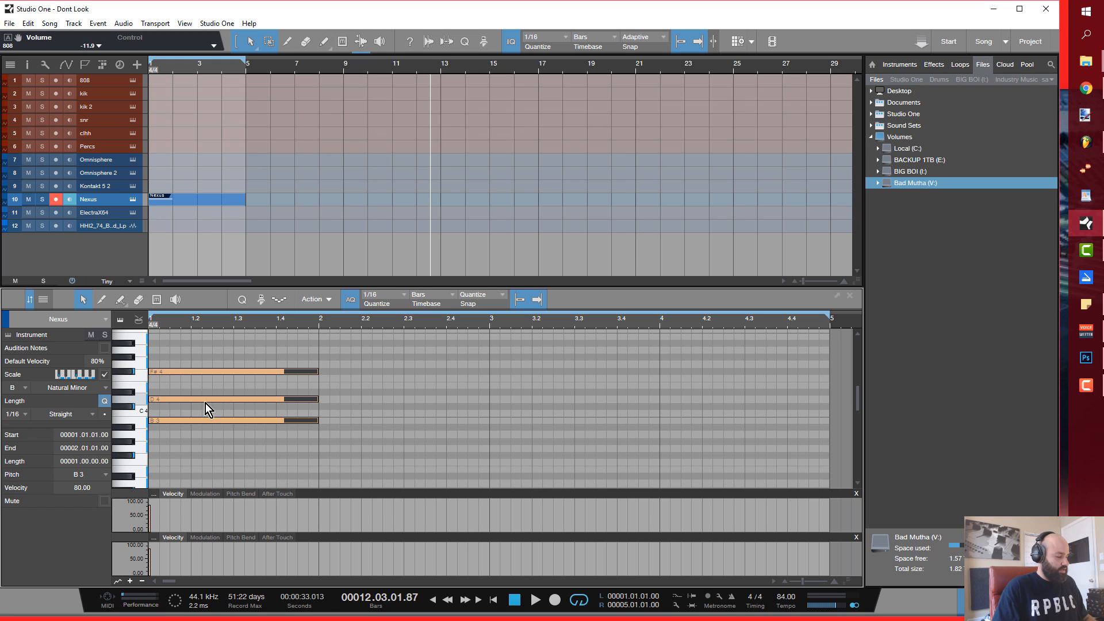
key("d")
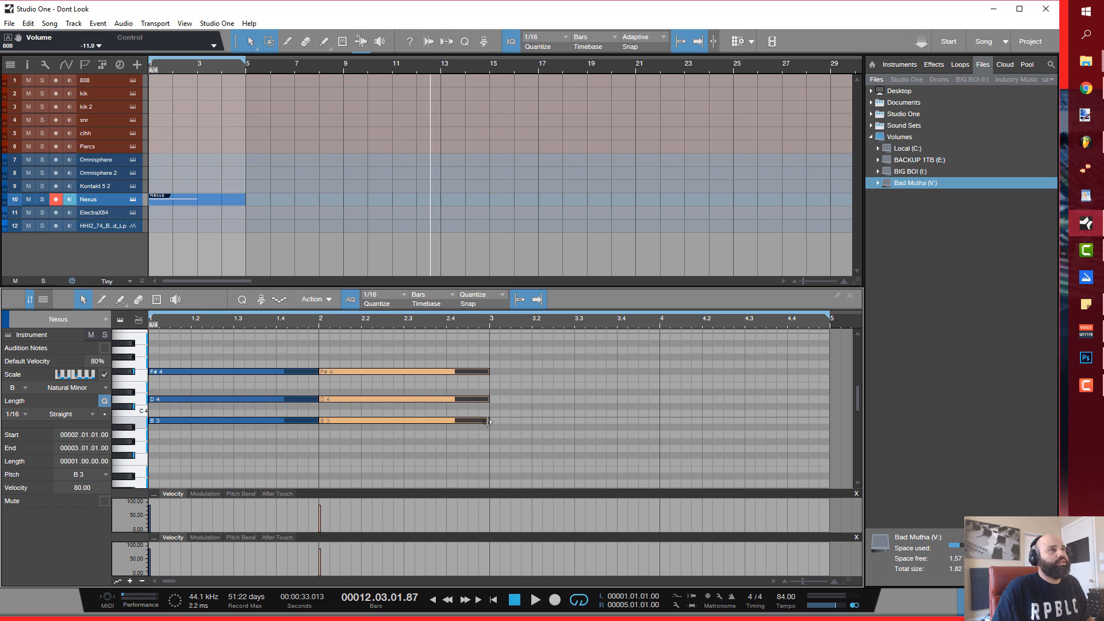
left_click_drag(488, 421, 660, 423)
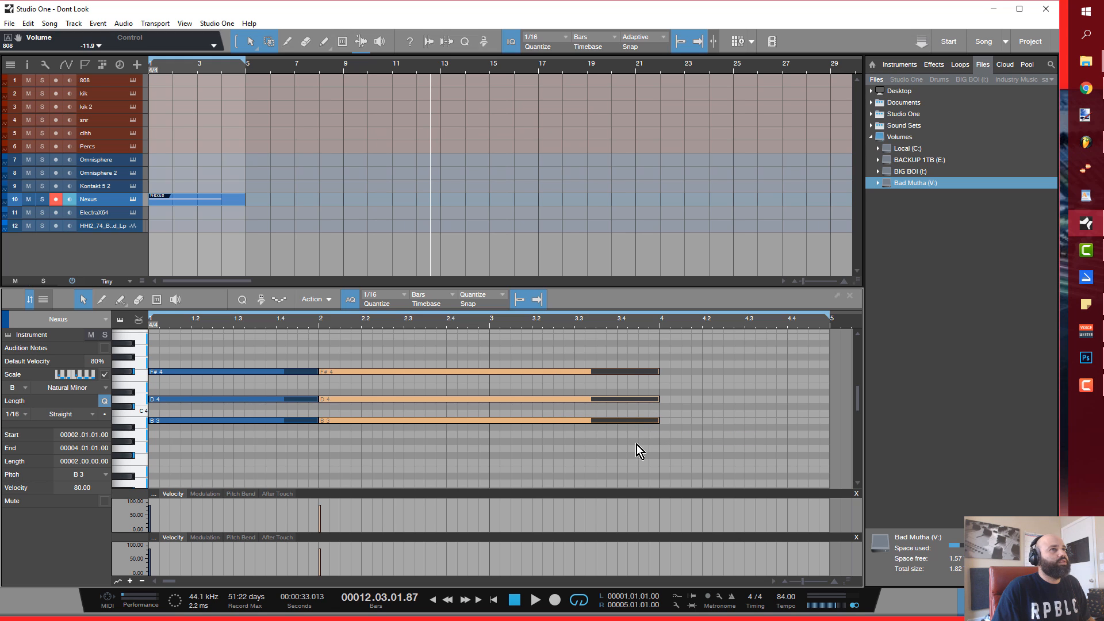
mouse_move(583, 458)
left_mouse_down()
mouse_move(441, 358)
mouse_move(461, 479)
mouse_move(357, 459)
mouse_move(205, 368)
mouse_move(592, 360)
mouse_move(722, 364)
mouse_move(715, 372)
left_mouse_up()
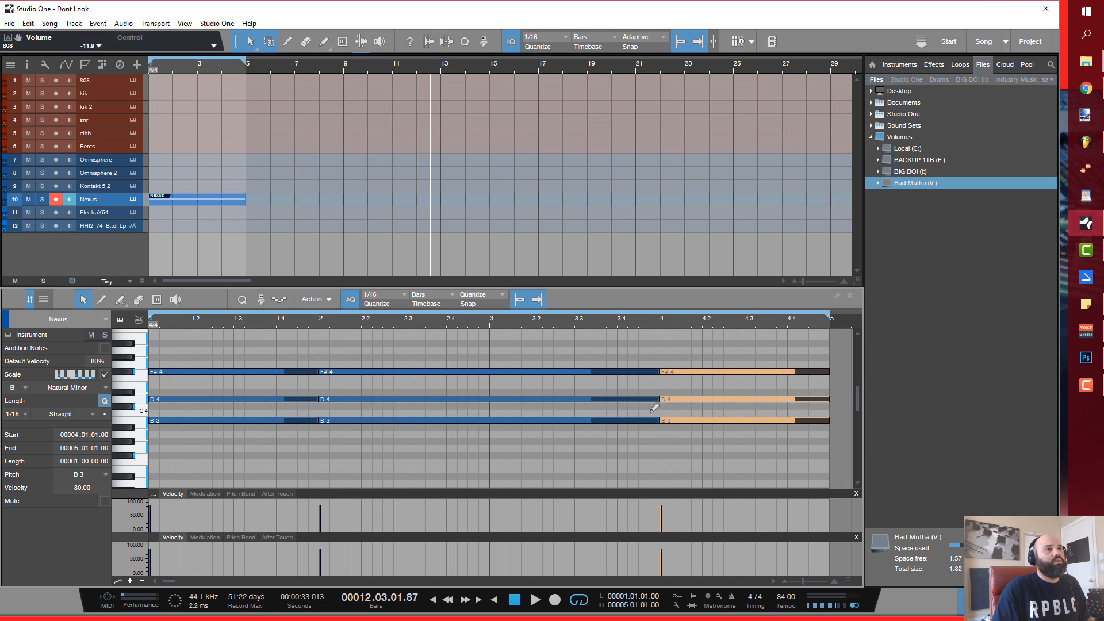
- Delete the F# 4 from the bar 1 chord and copy its D 4 down an octave to D 3
scroll(651, 412, "down", 2)
scroll(657, 411, "up", 2)
scroll(472, 416, "up", 1)
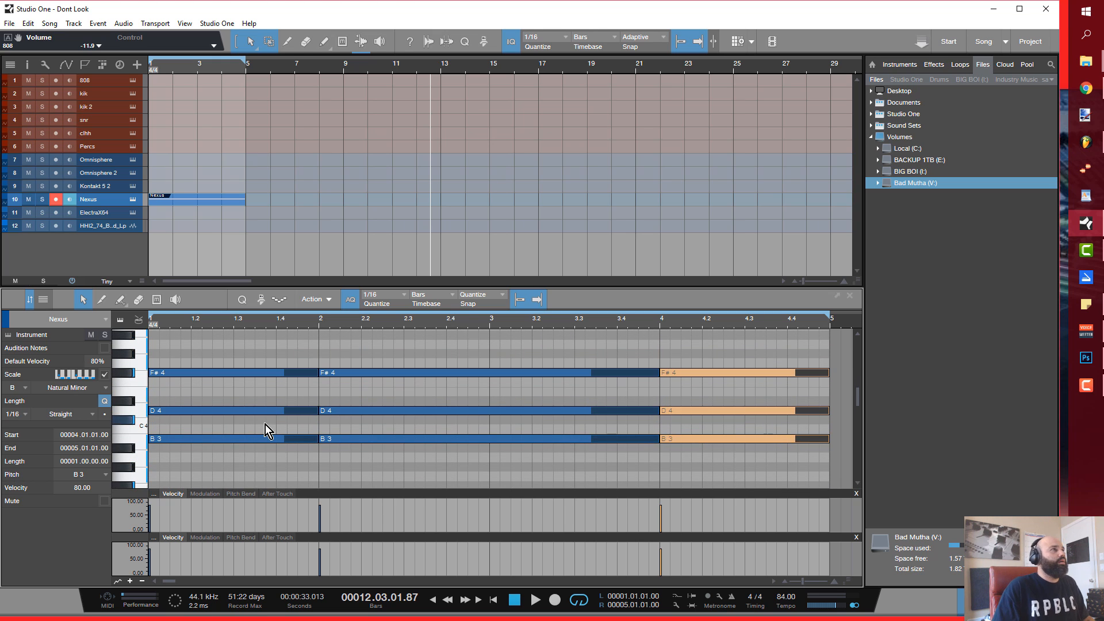
left_click(230, 375)
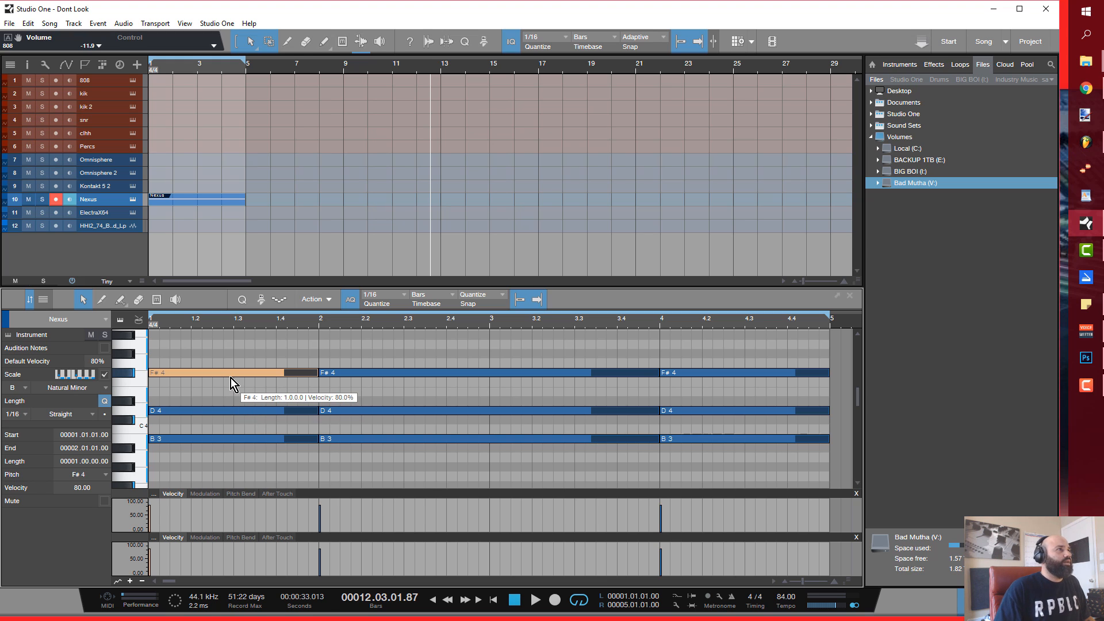
key("Delete")
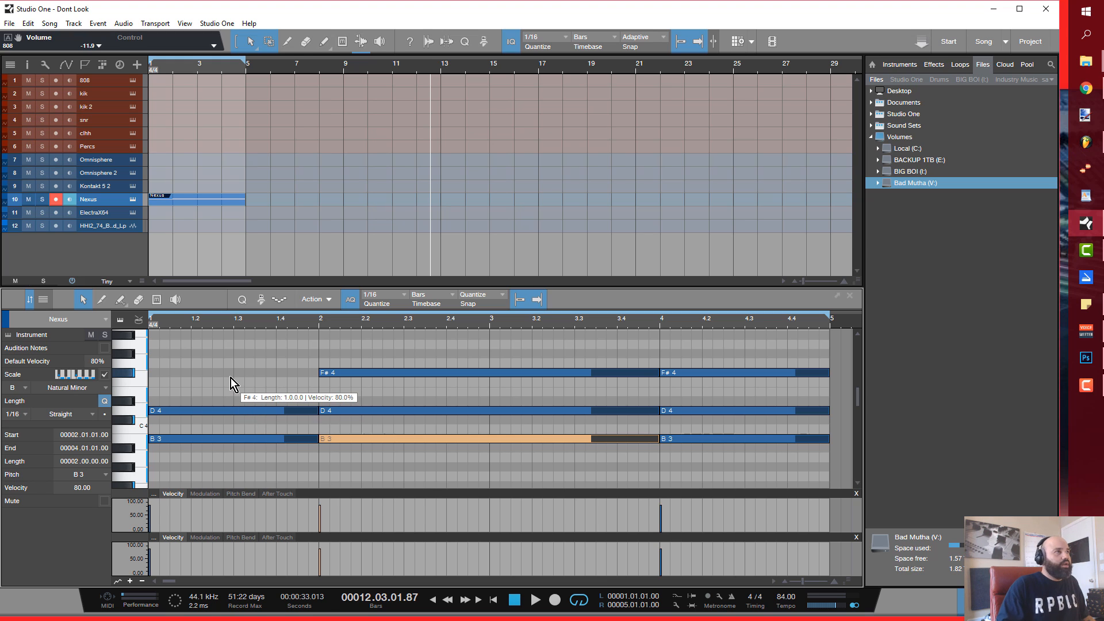
scroll(251, 398, "down", 3)
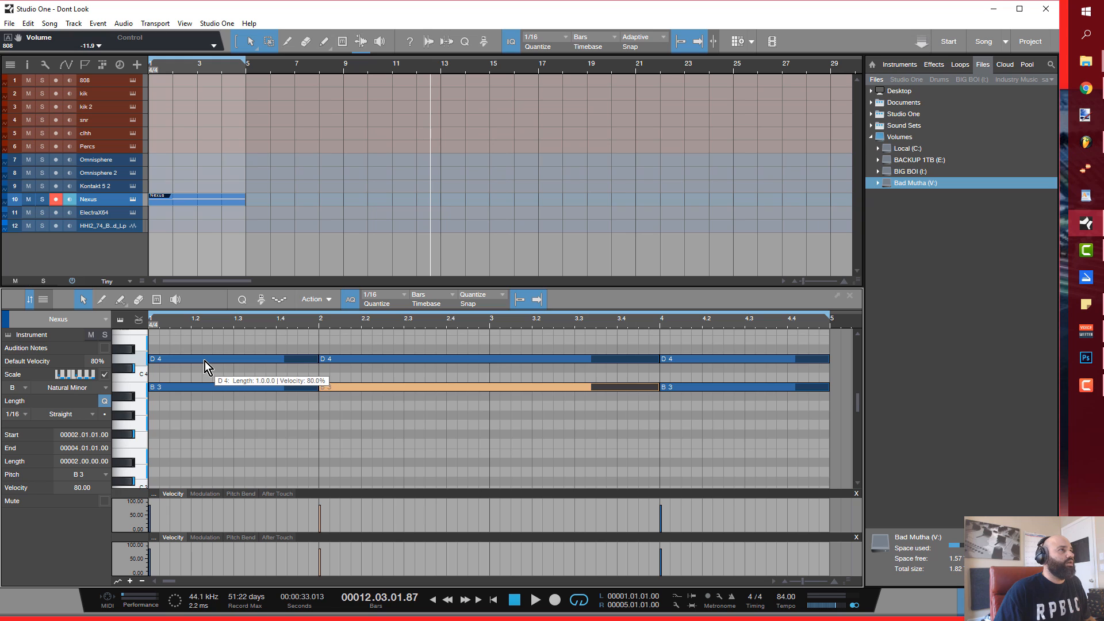
left_click_drag(205, 363, 201, 468)
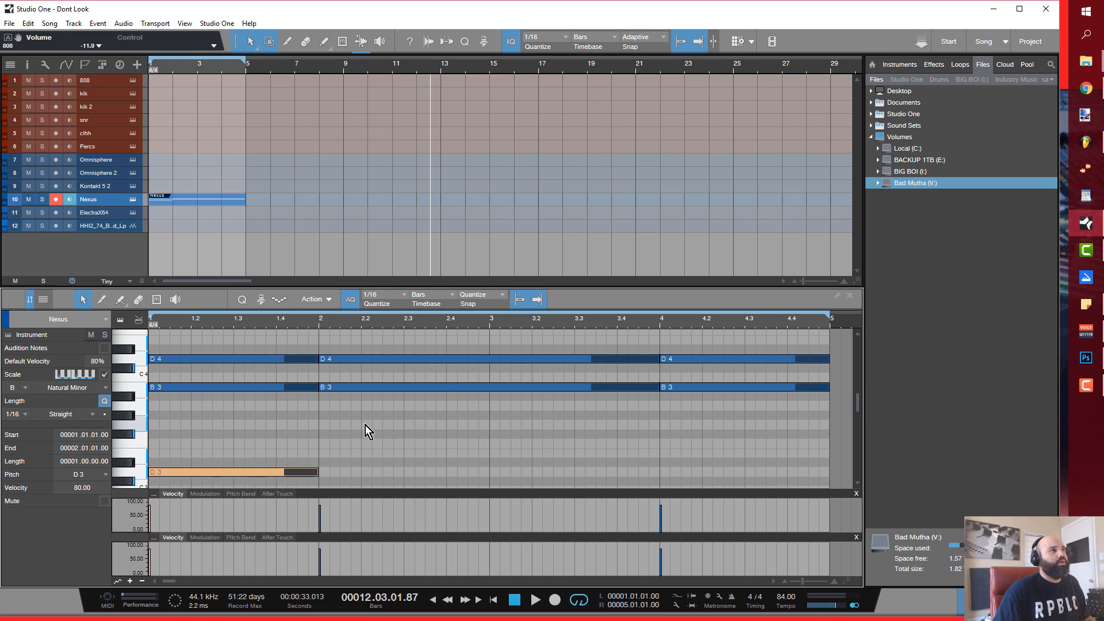
- Transpose the three-note chord in bar 4 down one octave
scroll(364, 426, "up", 2)
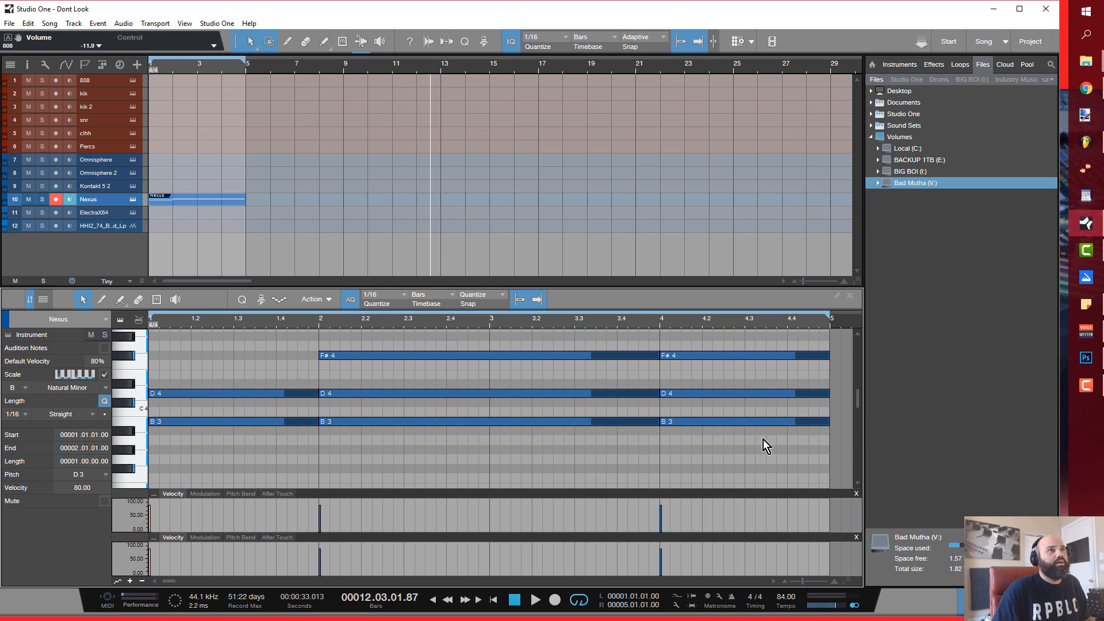
left_click_drag(763, 442, 701, 354)
key("shift+Down")
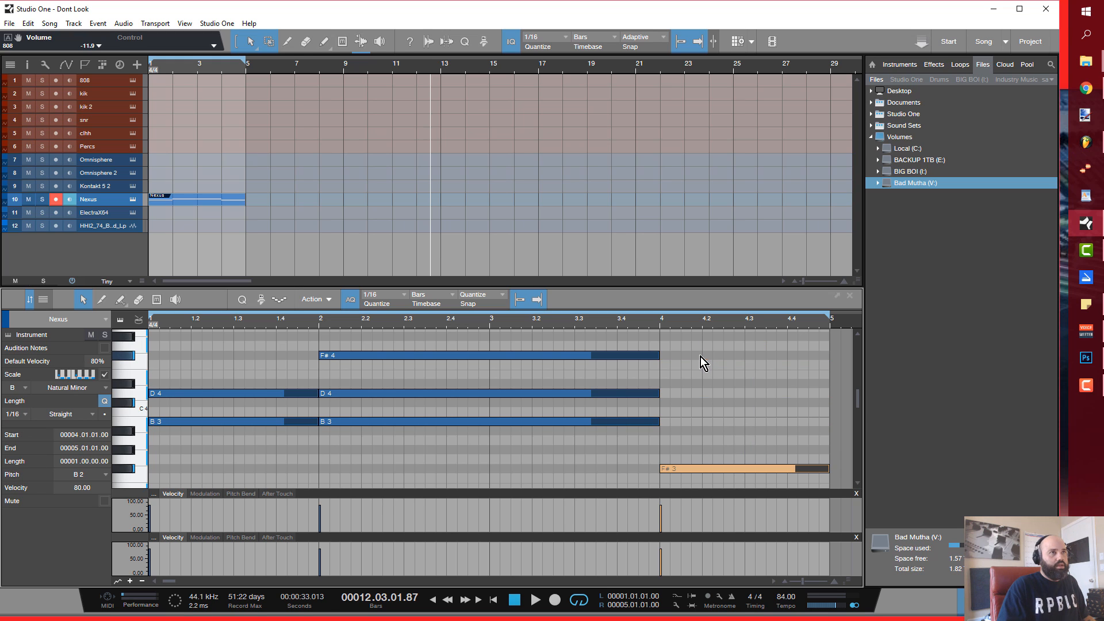
scroll(699, 385, "down", 1)
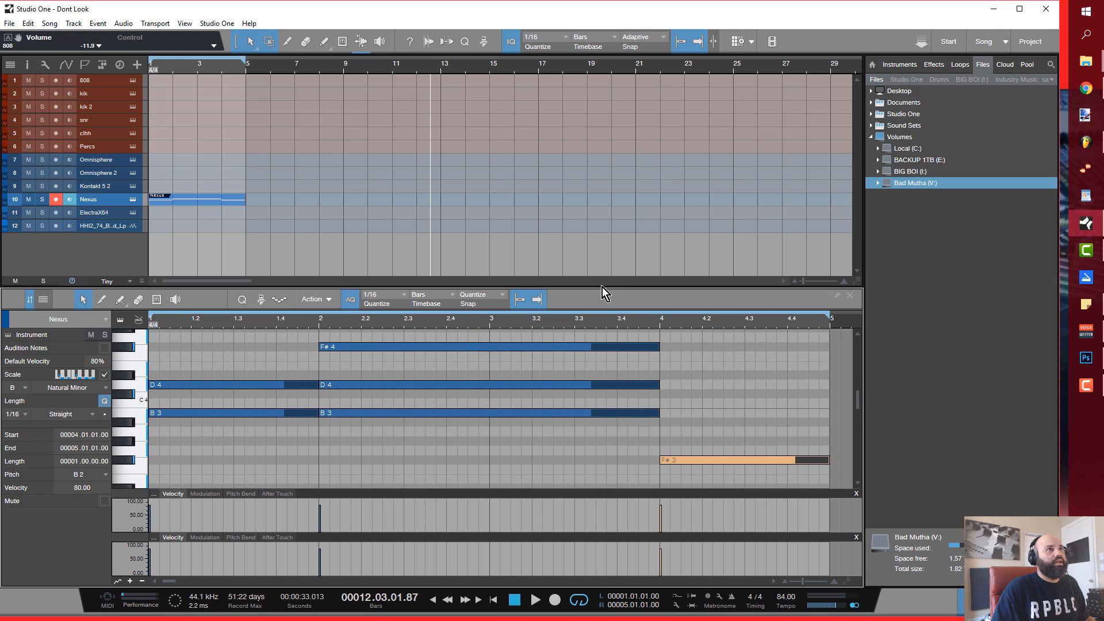
- Enlarge the note editor and play back the chord progression from the start
left_click_drag(601, 288, 609, 183)
key("space")
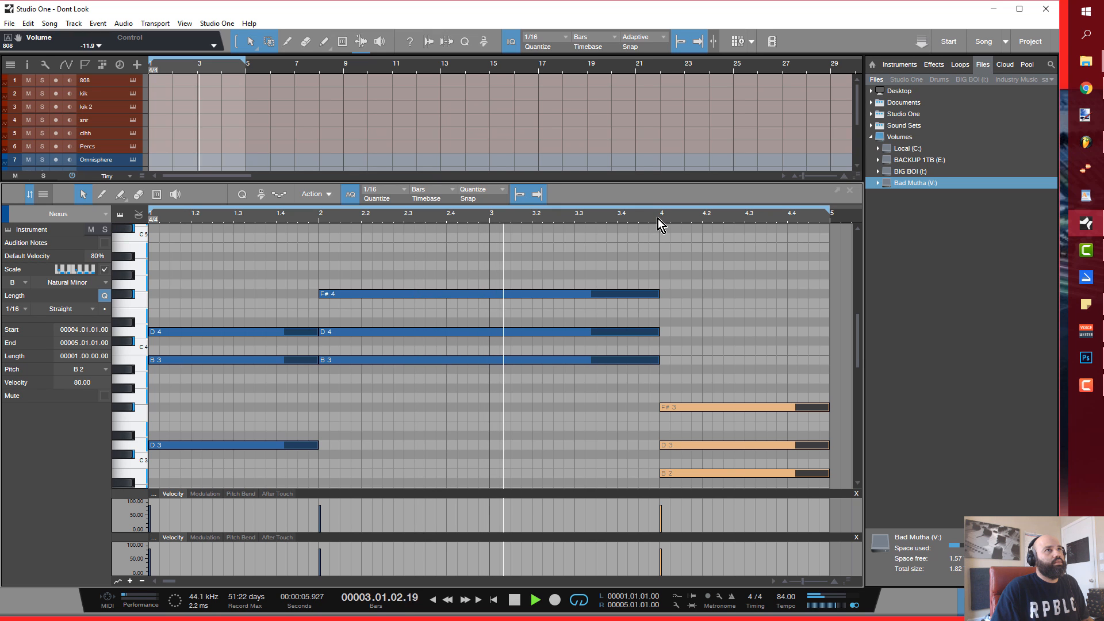
key("space")
- Set the song tempo to 146 BPM and listen to the chords at that speed
scroll(784, 598, "up", 20)
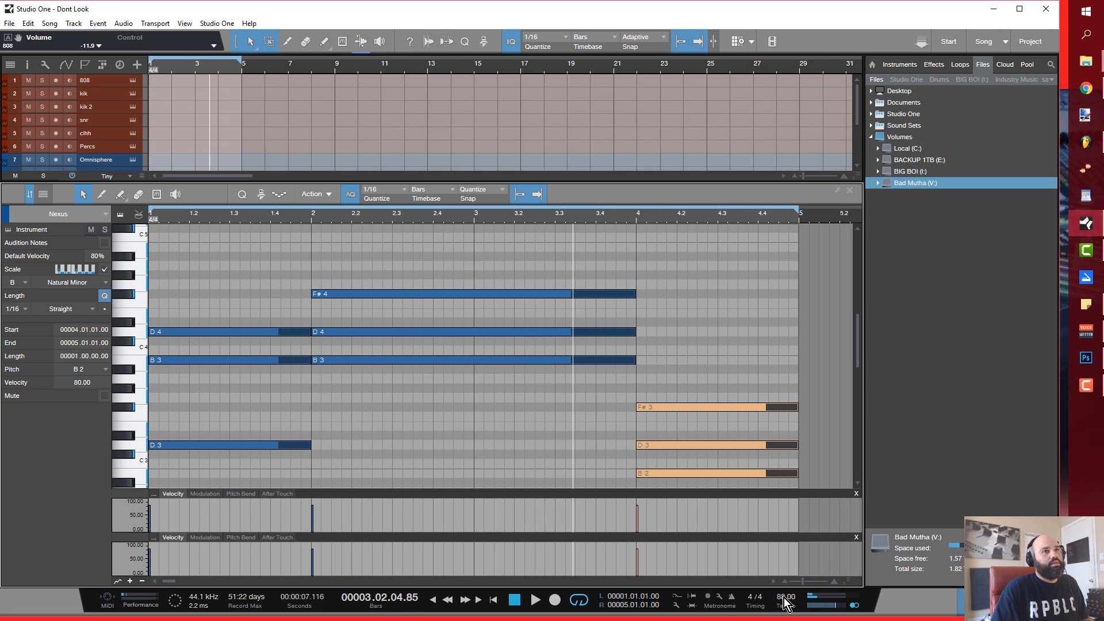
scroll(785, 602, "up", 20)
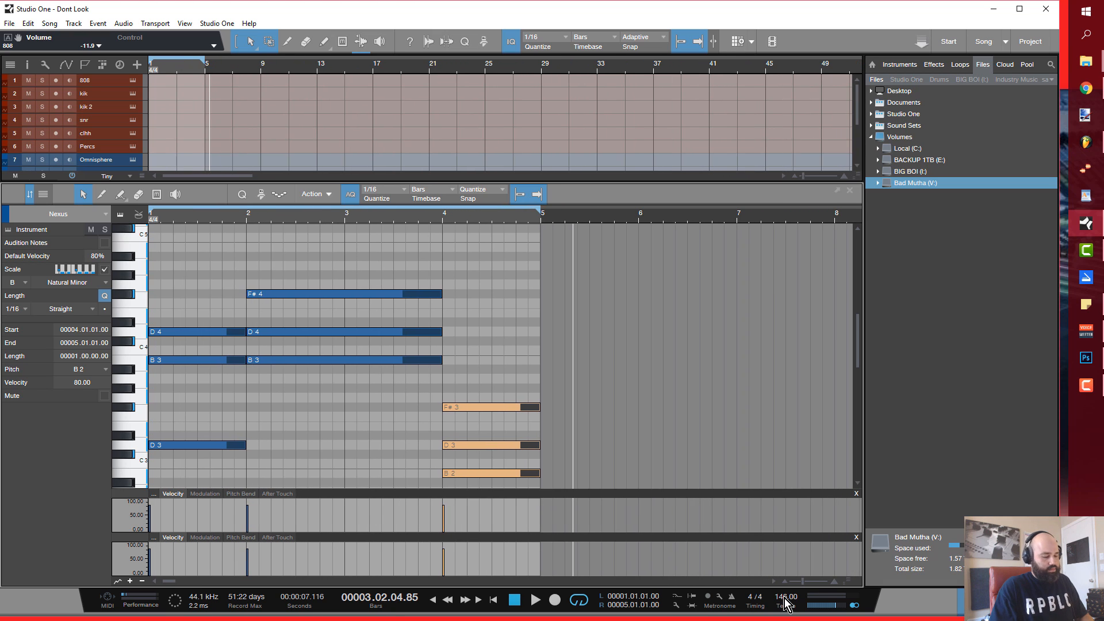
key("space")
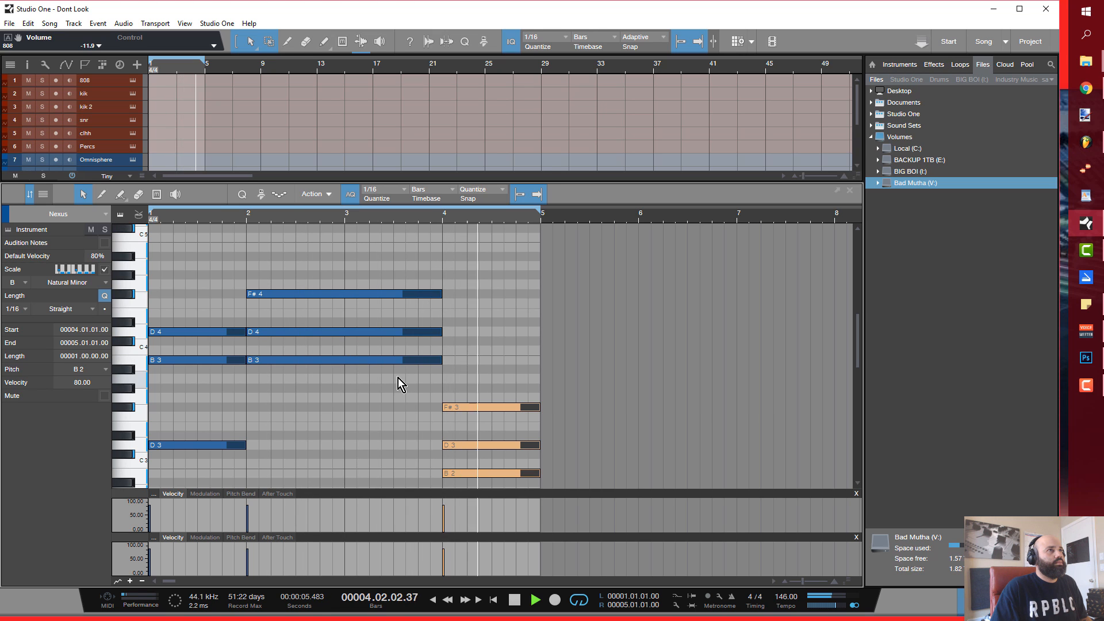
key("space")
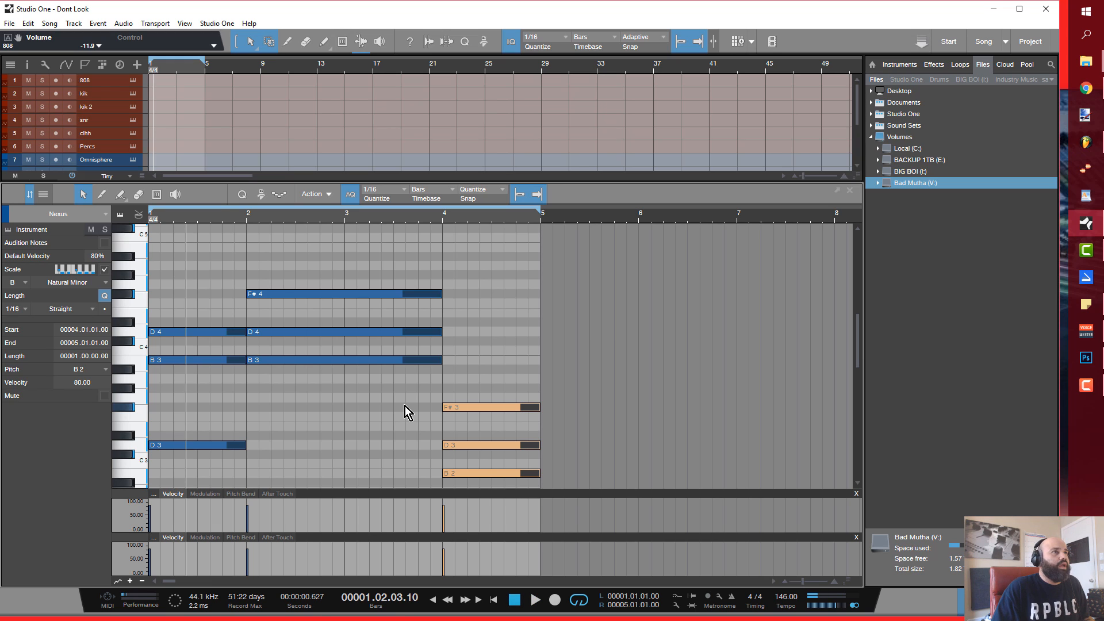
- Turn off the scale restriction and change the bar 4 chord to C 3, E 3 and G 3
left_click(412, 420)
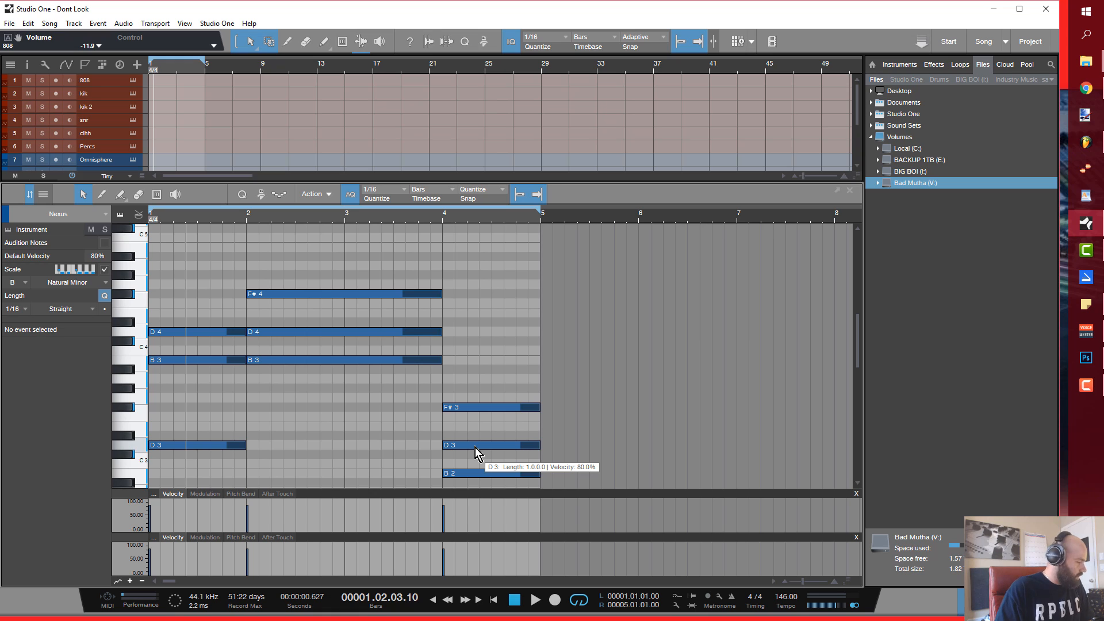
mouse_move(475, 447)
left_mouse_down()
mouse_move(474, 429)
mouse_move(461, 433)
left_mouse_up()
left_click(104, 269)
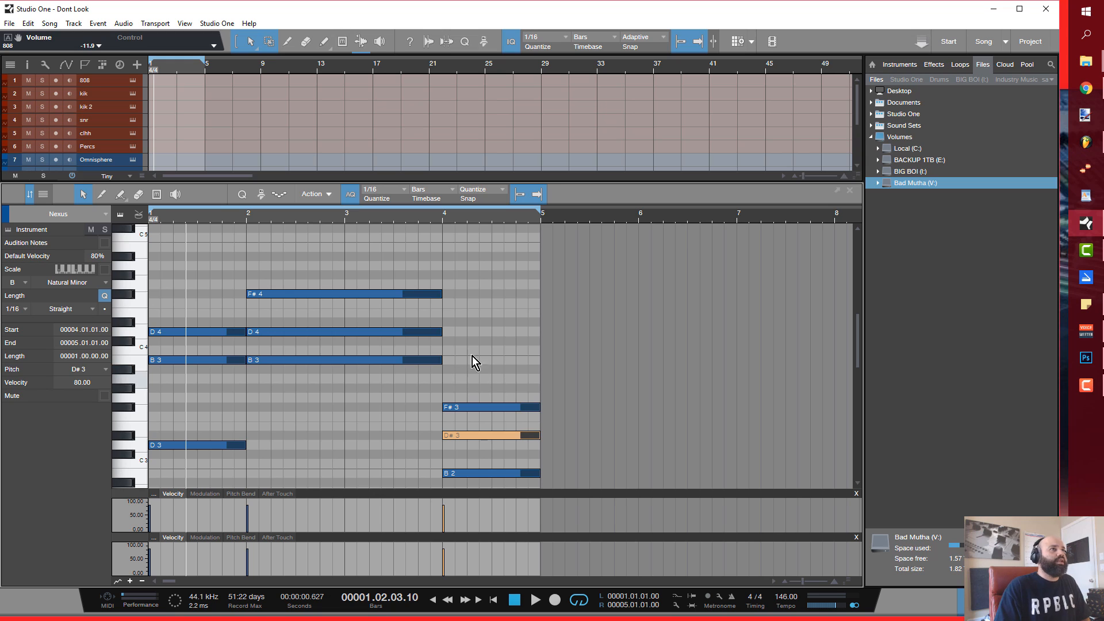
left_click_drag(477, 375, 459, 463)
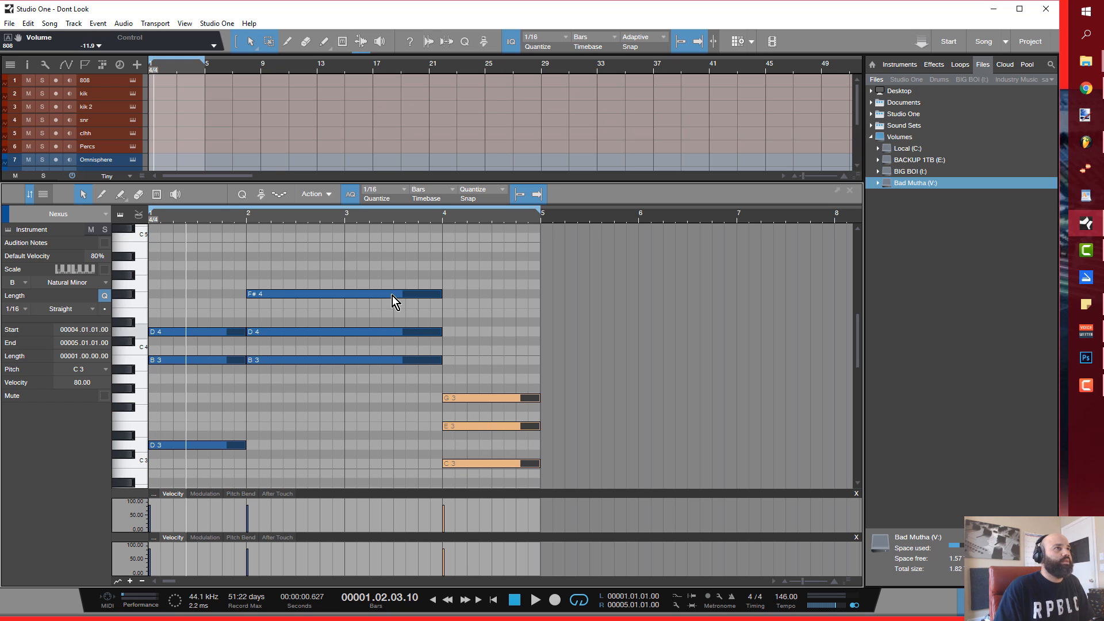
- Play back the looped progression to audition the altered bar 4 chord
key("space")
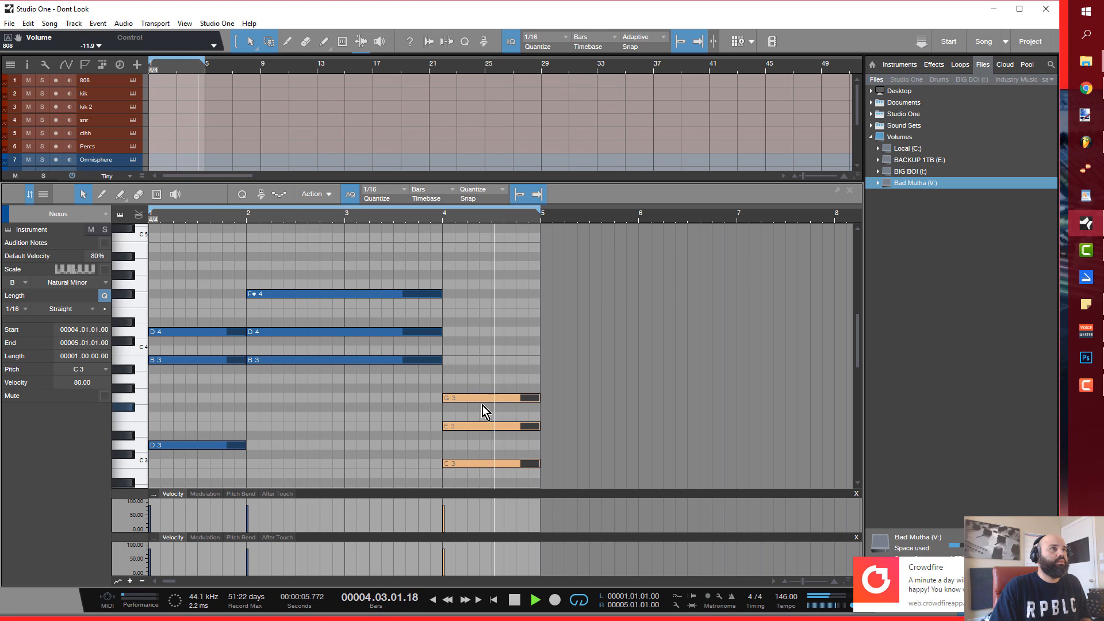
scroll(482, 405, "down", 2)
key("space")
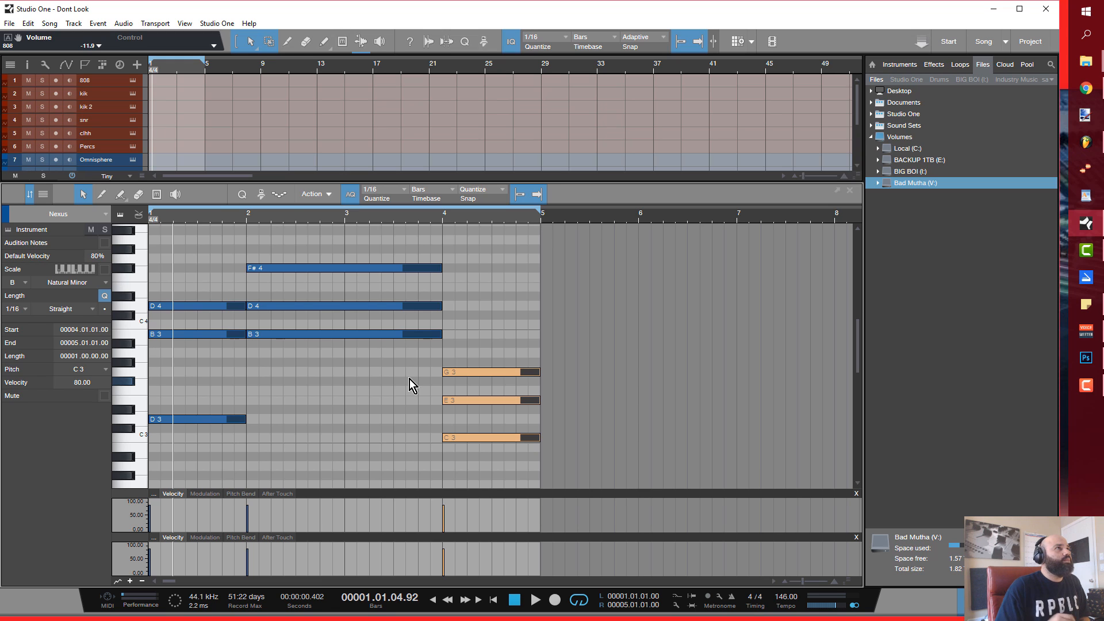
scroll(403, 371, "up", 3)
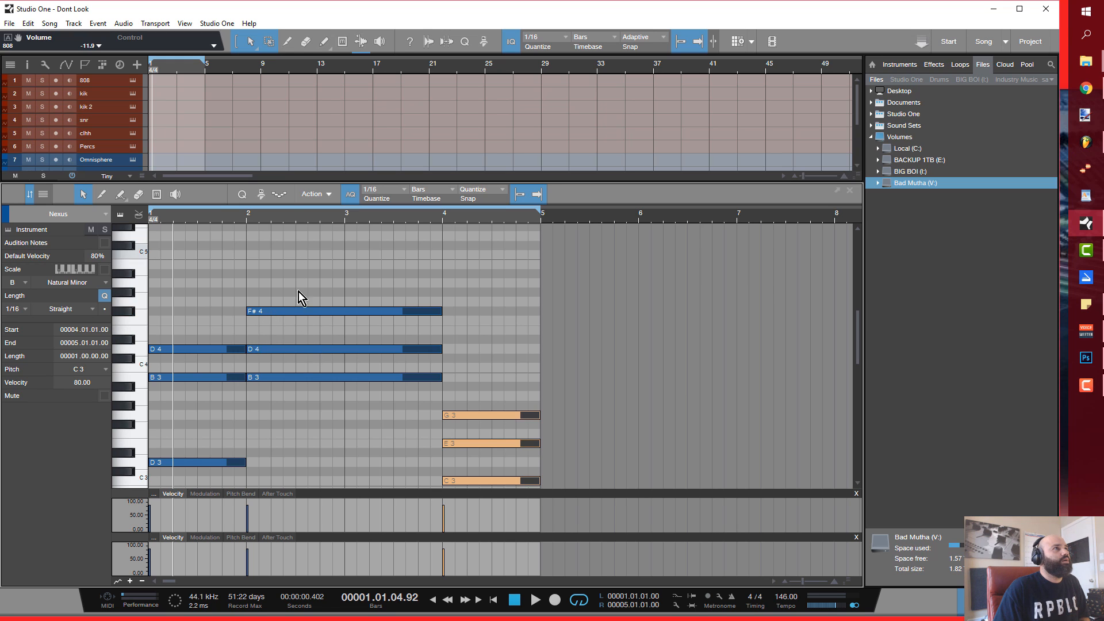
scroll(240, 252, "up", 3)
scroll(263, 271, "down", 5)
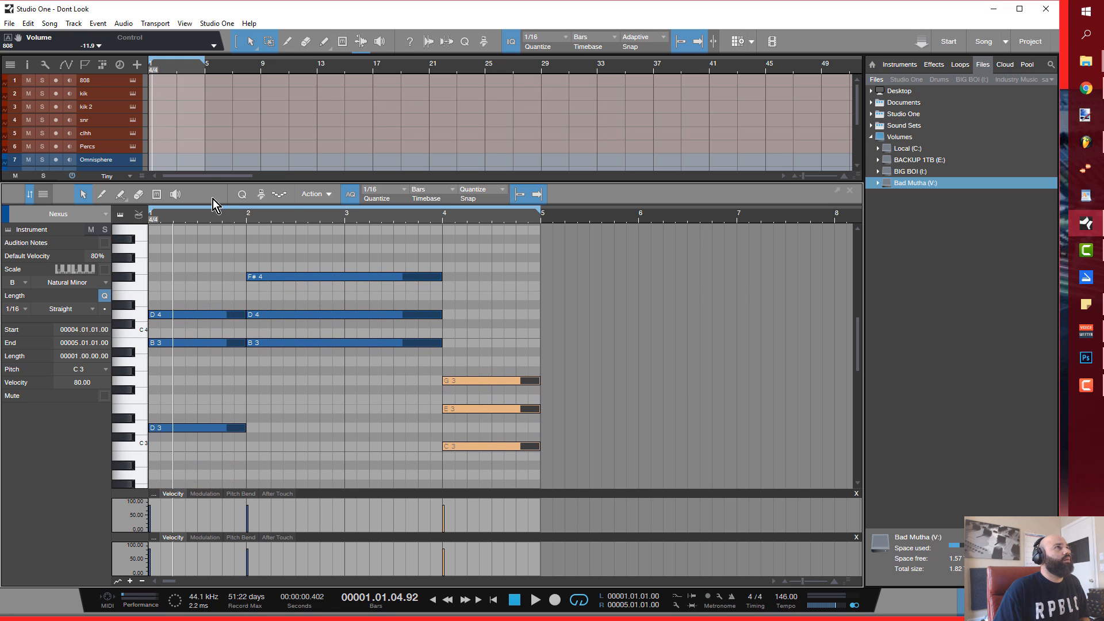
- Shrink the note editor so that more tracks, including Nexus, fit in the arrangement
left_click_drag(213, 205, 213, 212)
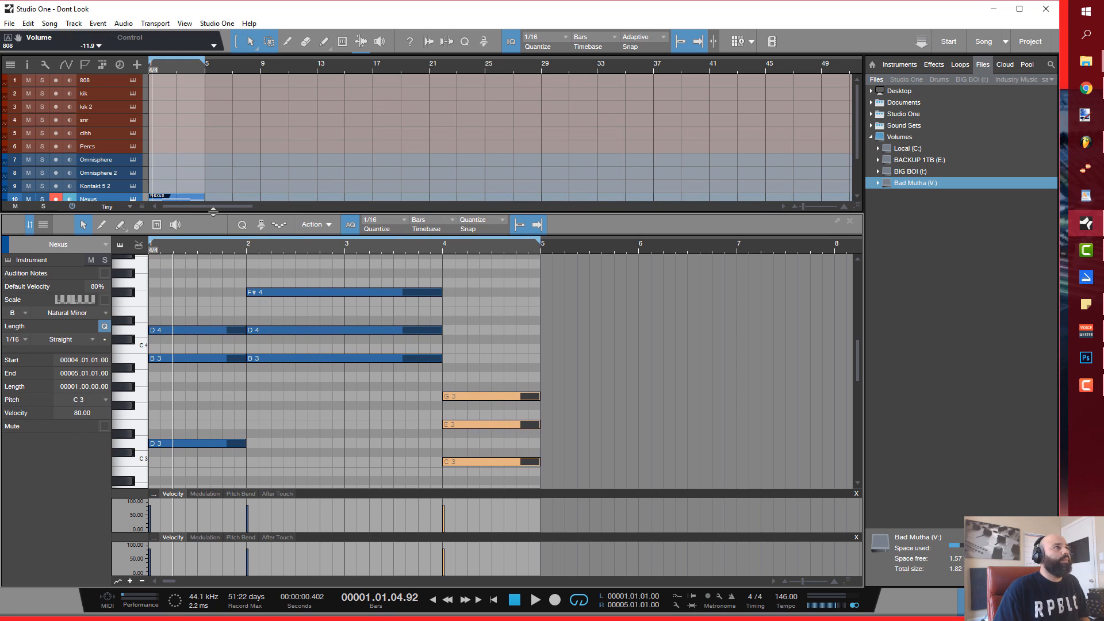
scroll(231, 174, "down", 2)
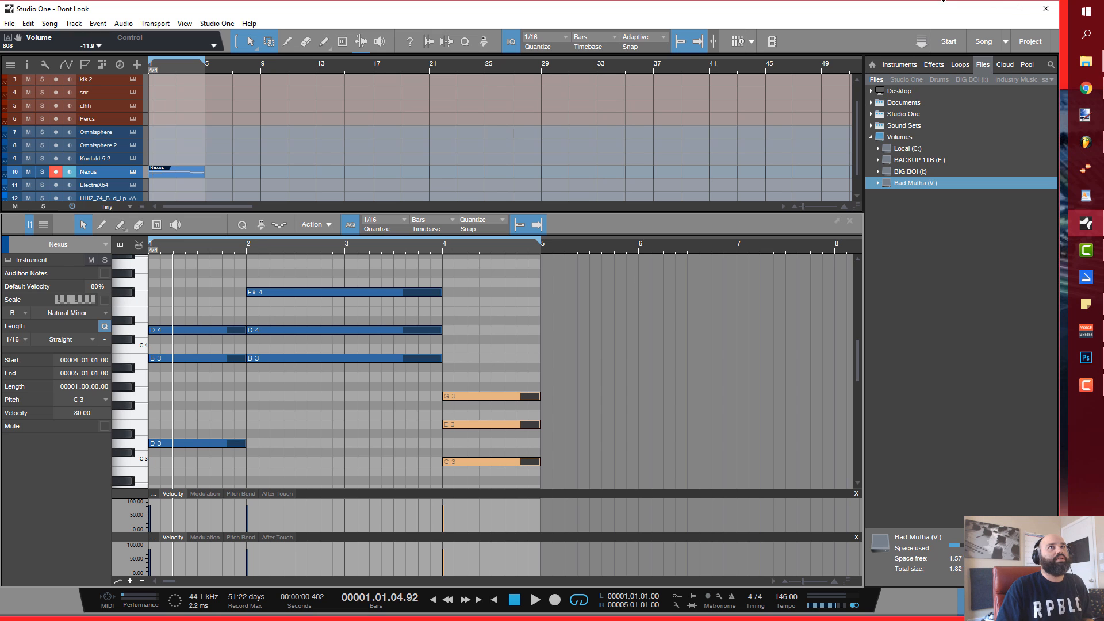
- Switch to the scales-chords.com scale finder in Chrome and clear the notes chosen in its search form
left_click(1085, 88)
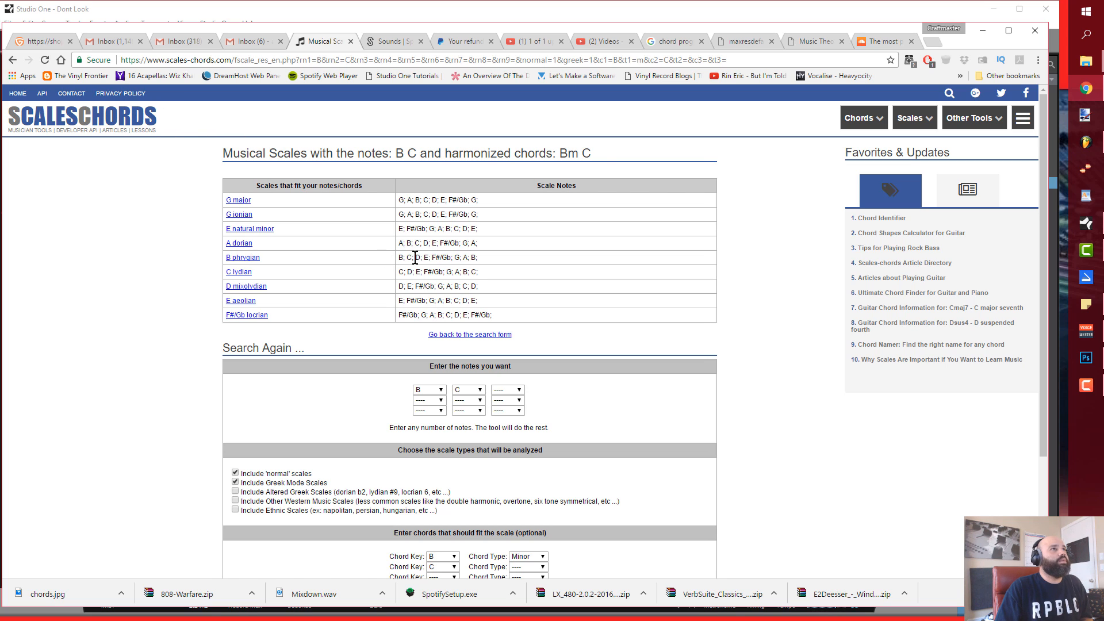
left_click(441, 394)
left_click(437, 406)
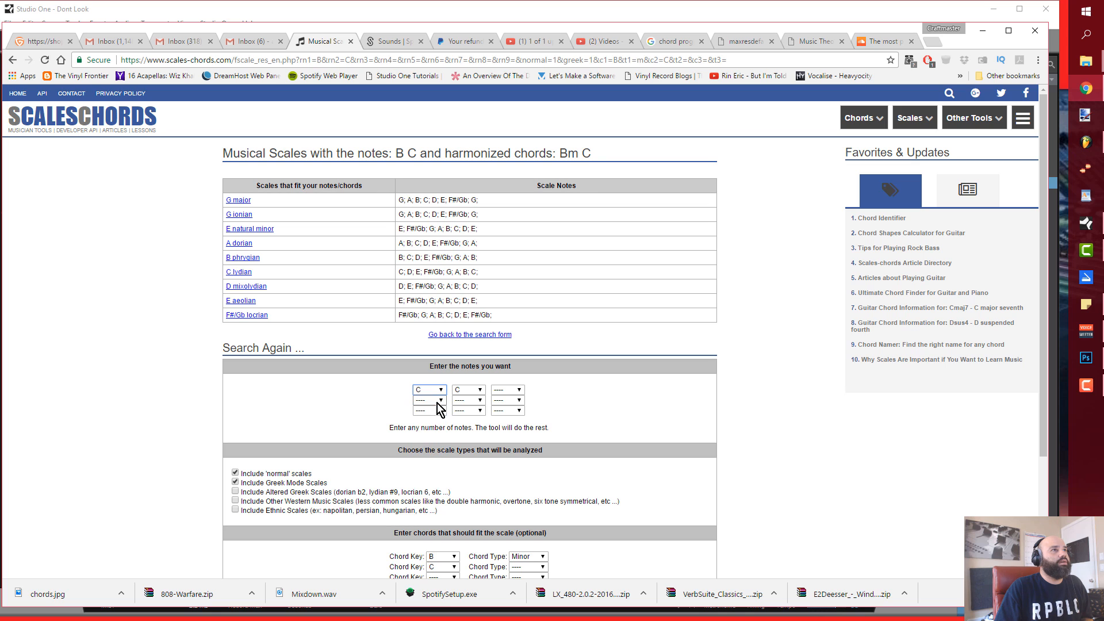
left_click(437, 392)
left_click(437, 400)
left_click(468, 389)
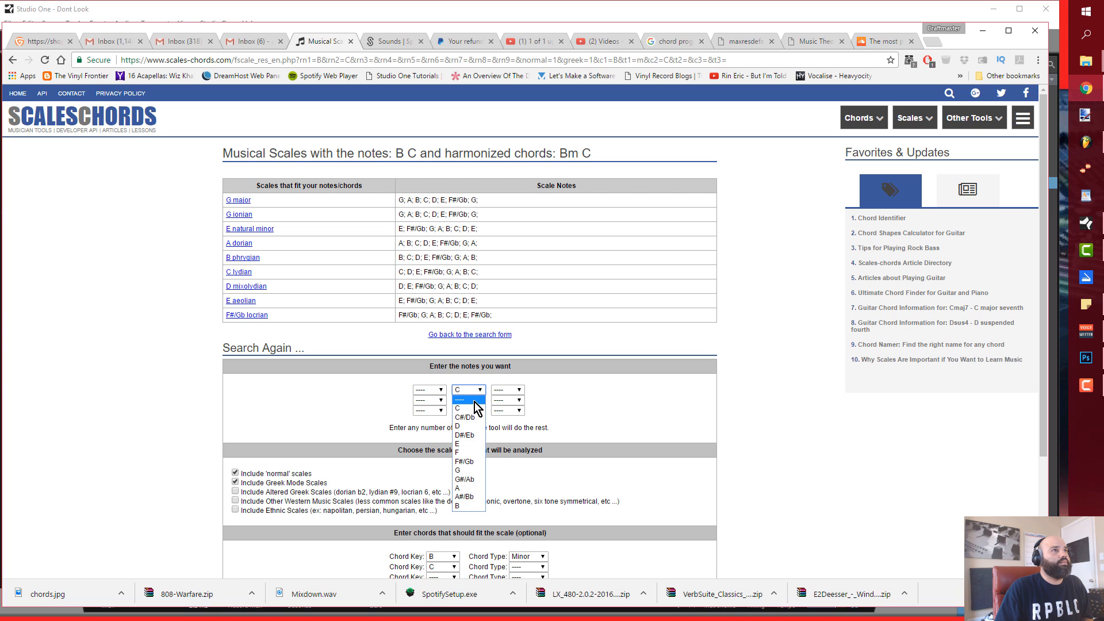
left_click(467, 400)
- Clear both chord keys and try the scale search with no notes or chord keys chosen
scroll(508, 413, "down", 3)
left_click(443, 404)
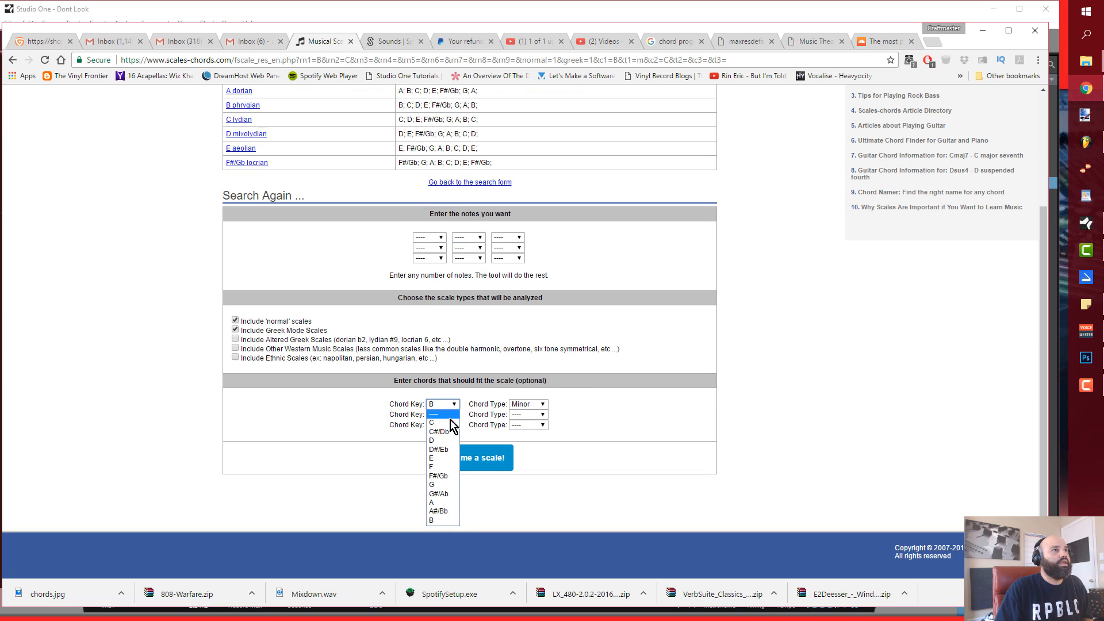
left_click(449, 413)
left_click(448, 414)
left_click(447, 425)
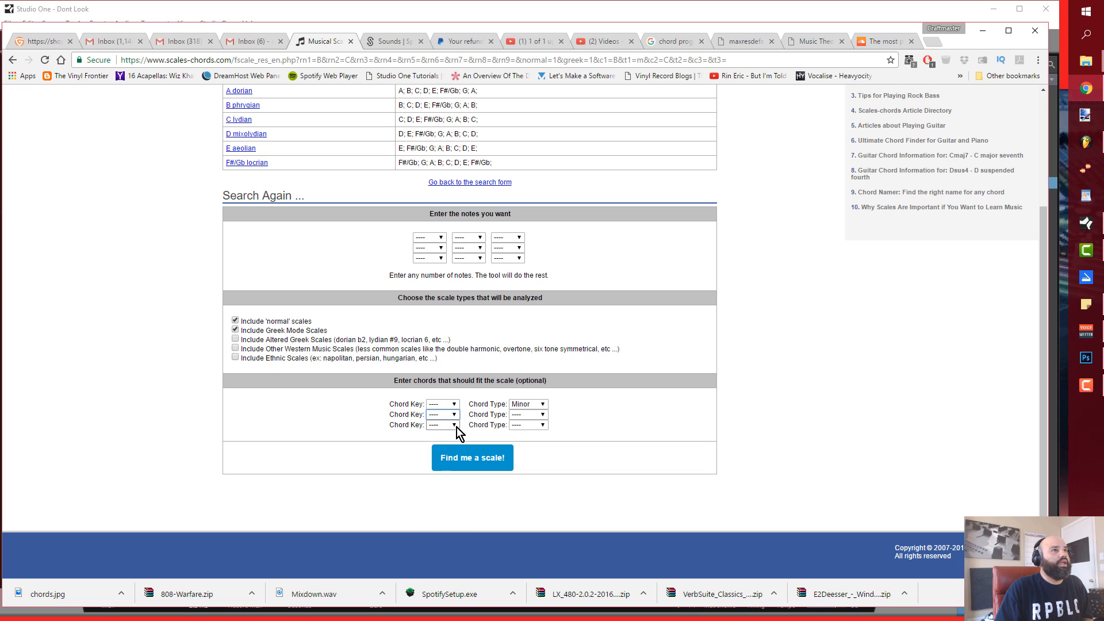
left_click(501, 459)
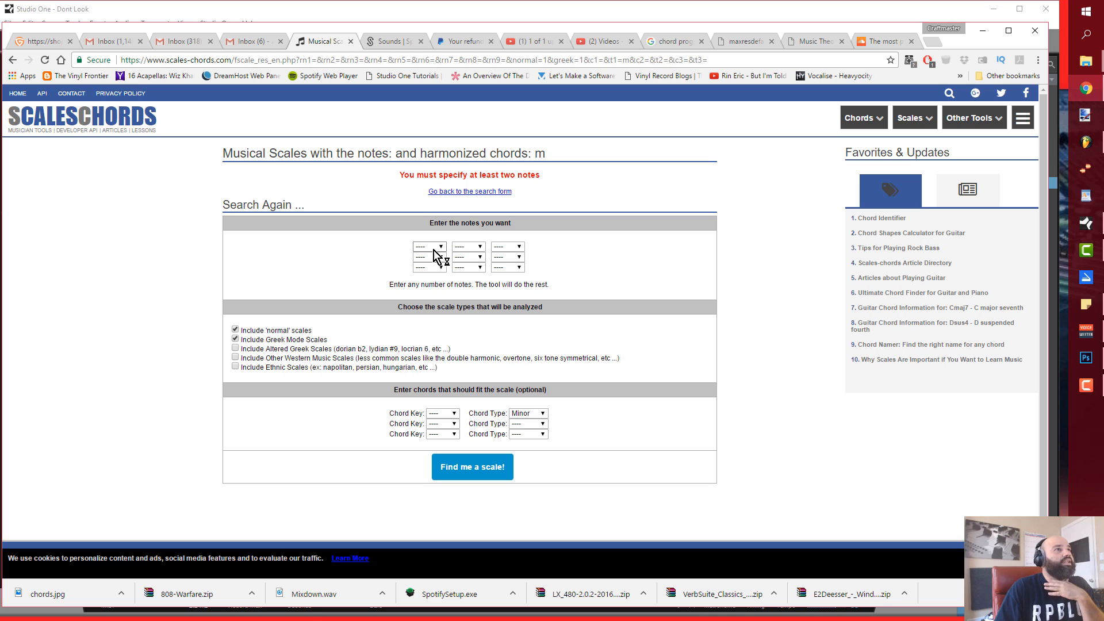
- Set the chords that should fit the scale to B Minor and C Major
left_click(456, 415)
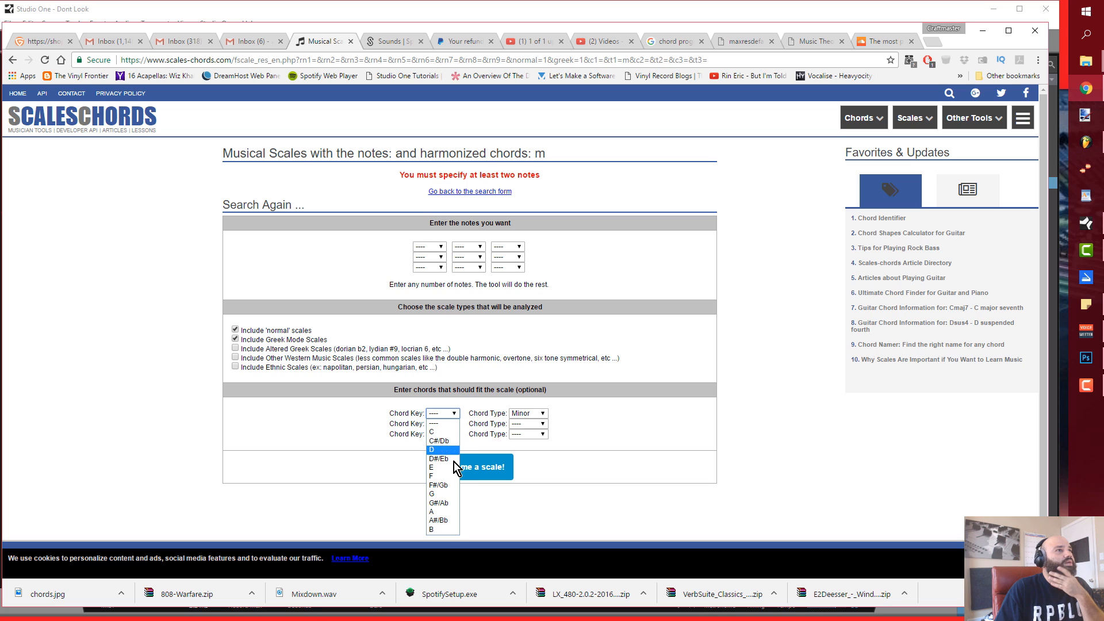
left_click(449, 529)
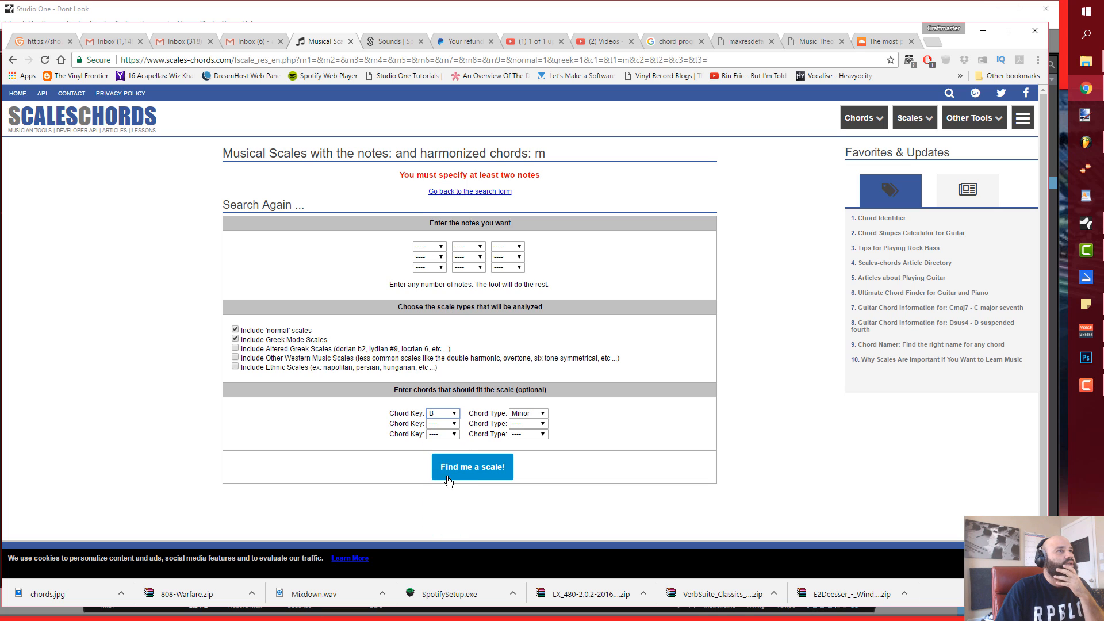
left_click(448, 425)
left_click(450, 442)
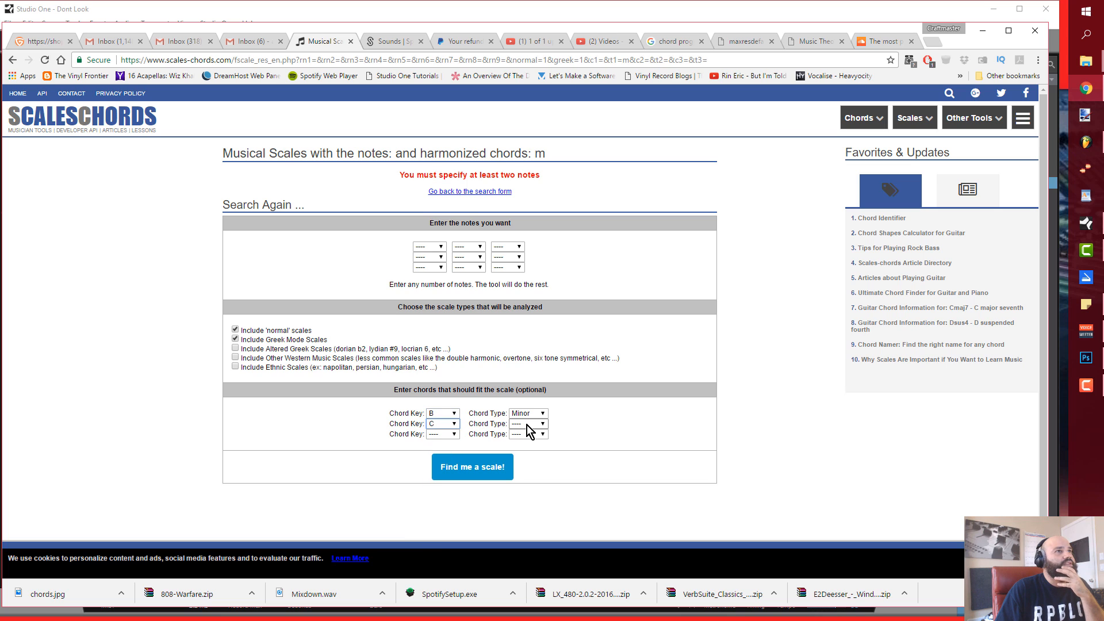
left_click(532, 423)
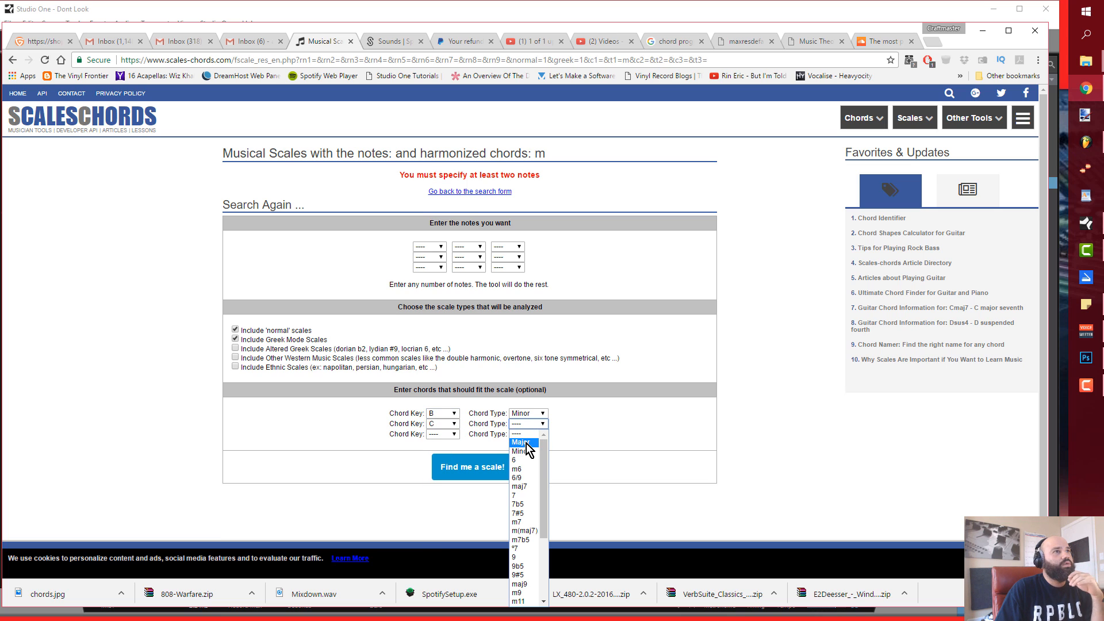
left_click(522, 442)
- Choose B, C and F#/Gb as the wanted notes and search for scales that fit them and the chords
left_click(441, 247)
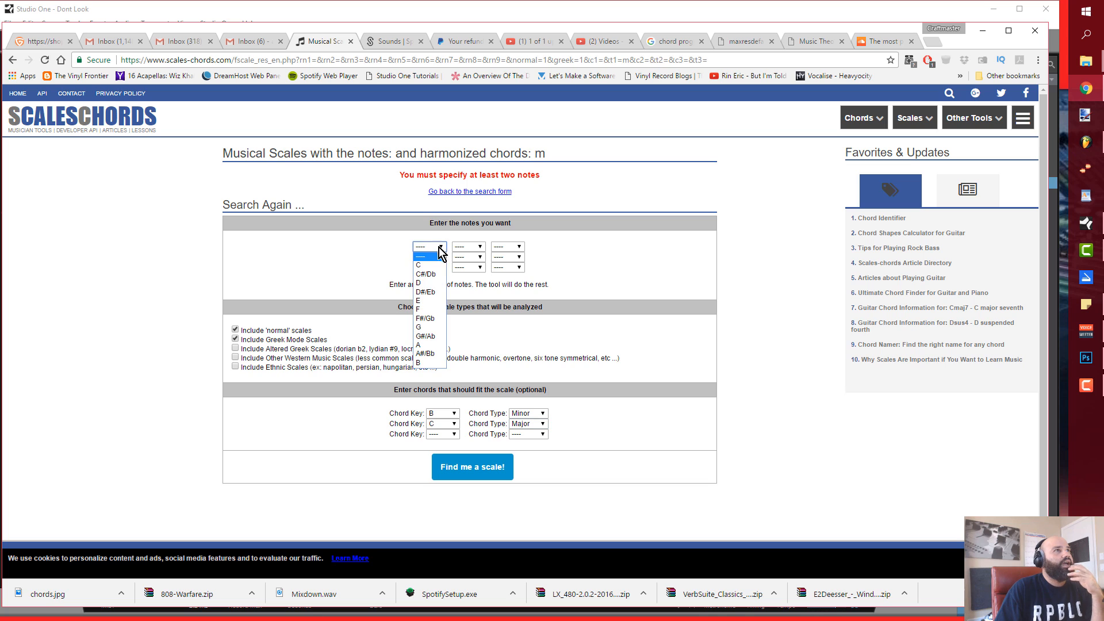
left_click(432, 265)
left_click(477, 247)
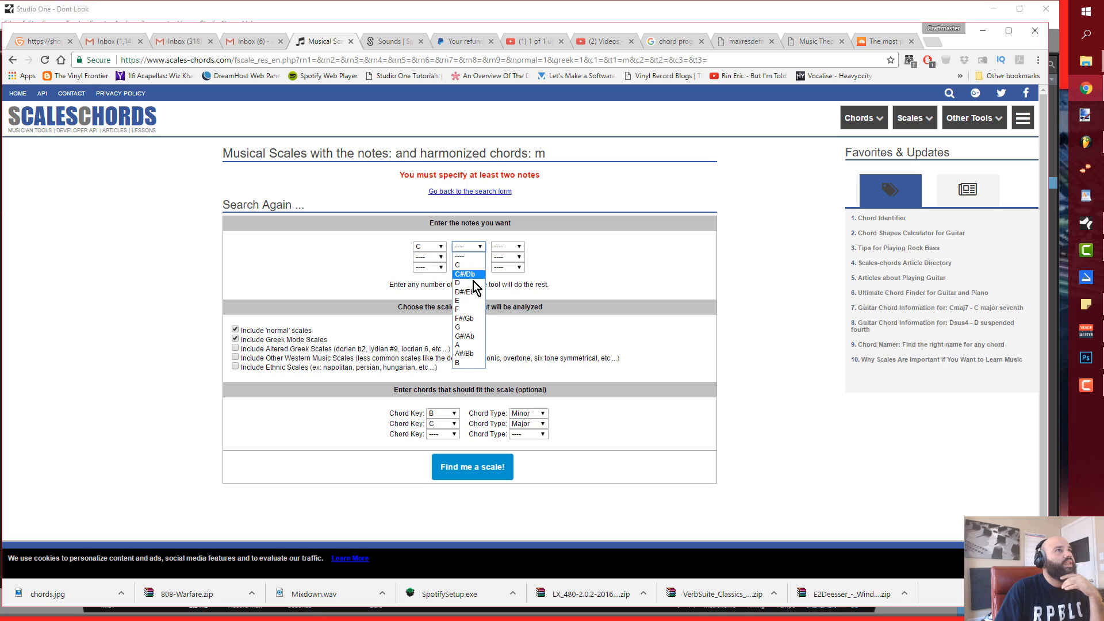
left_click(431, 247)
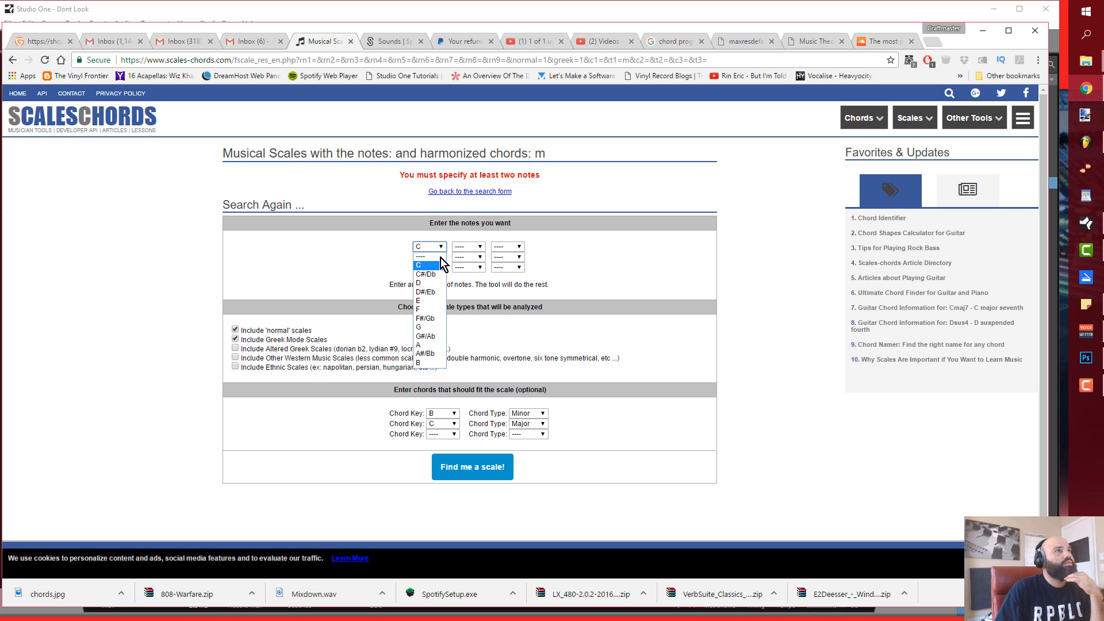
left_click(428, 364)
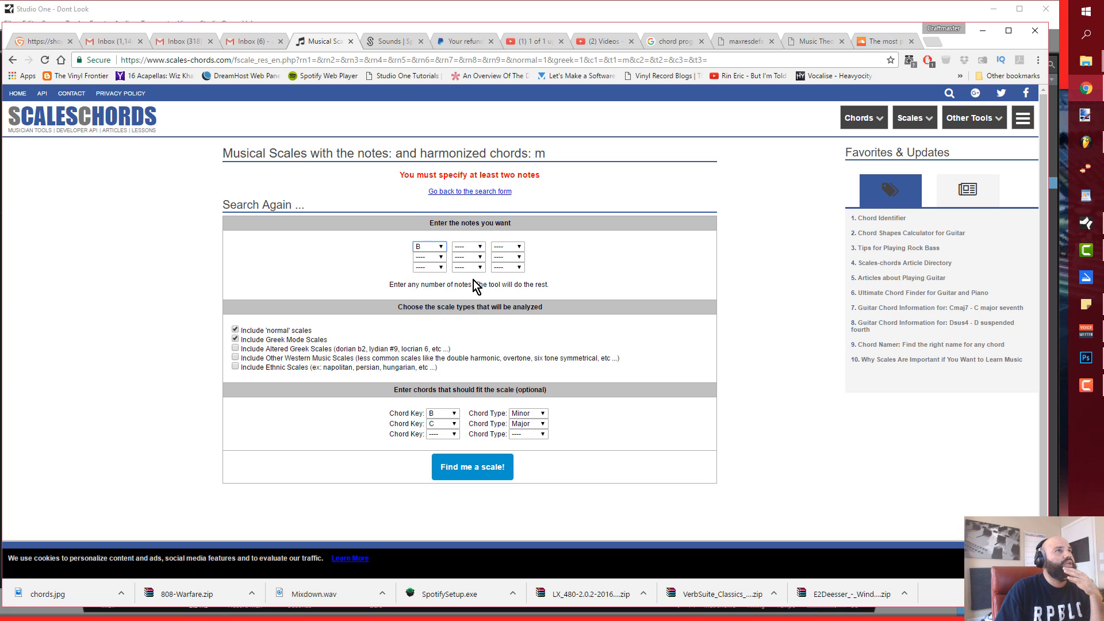
left_click(471, 247)
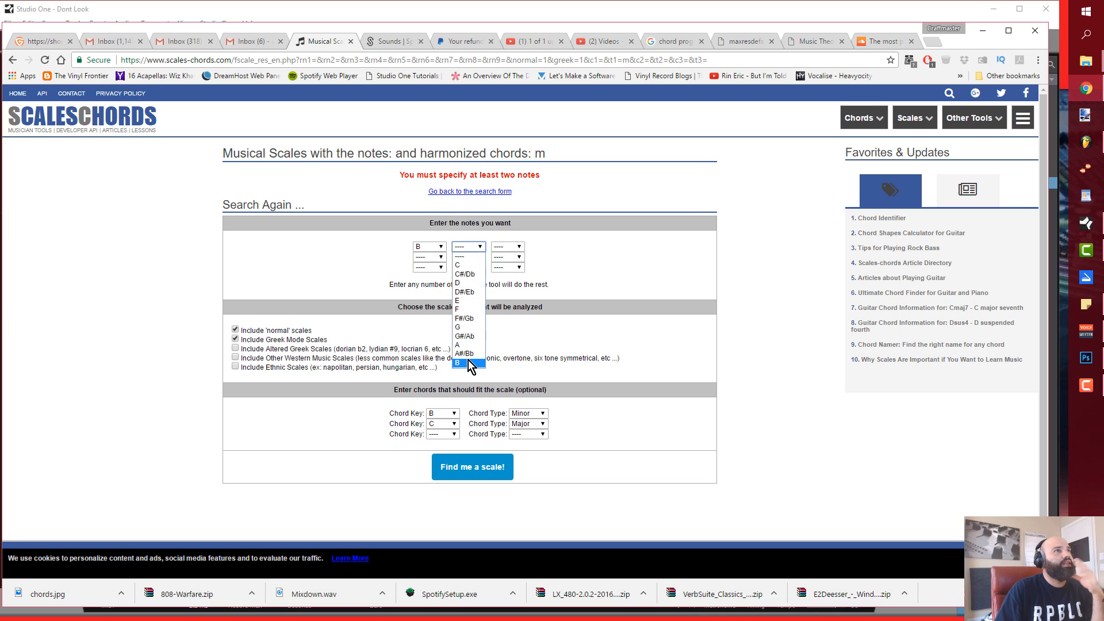
left_click(464, 265)
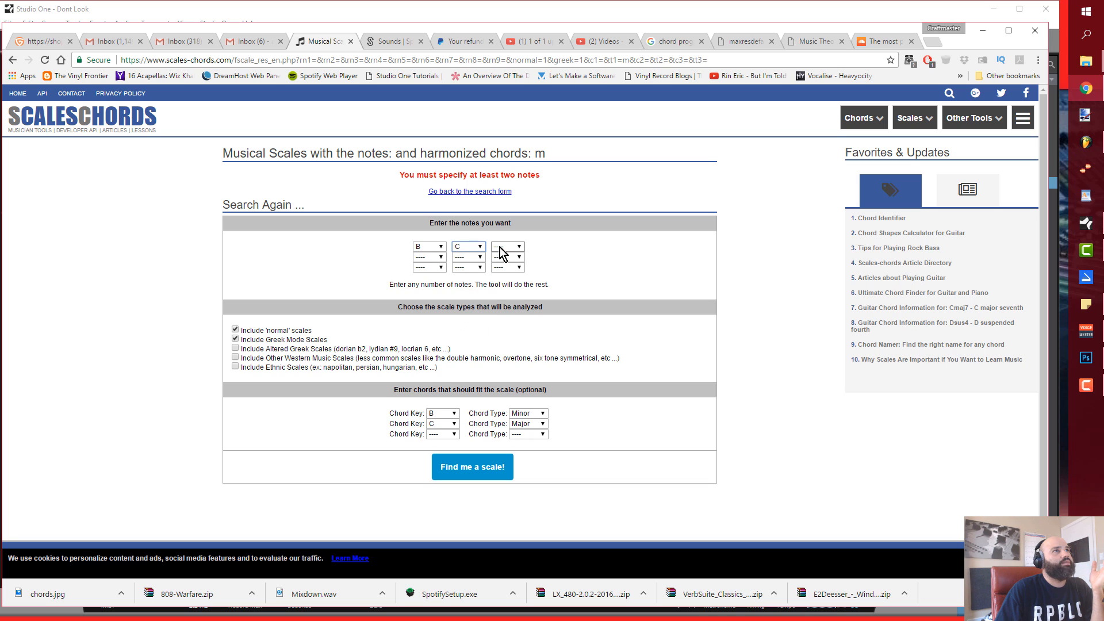
left_click(505, 247)
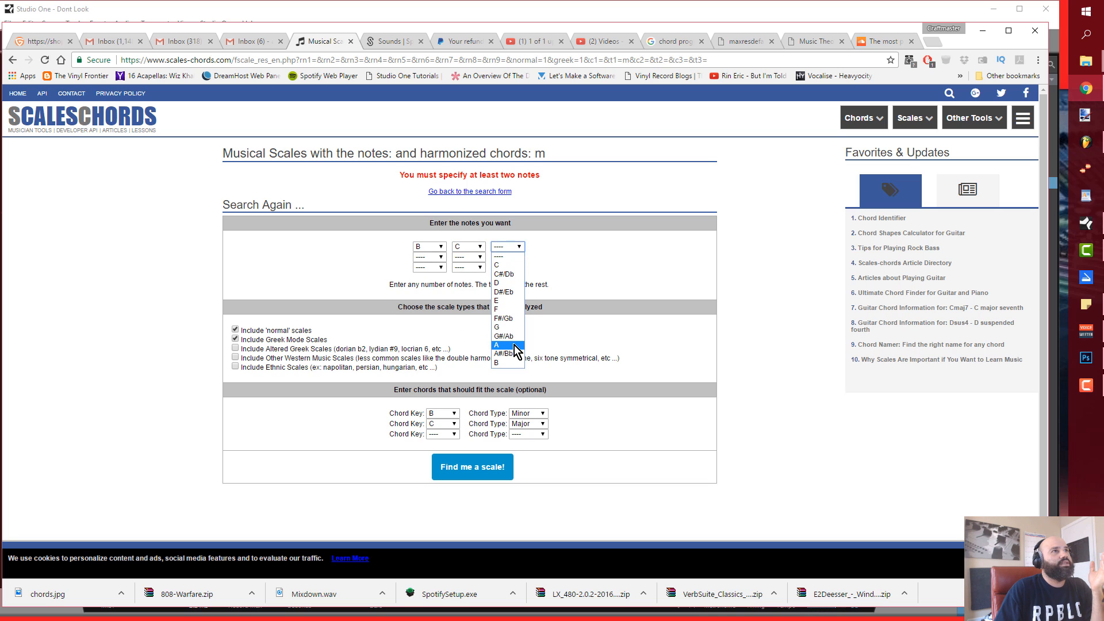
left_click(510, 319)
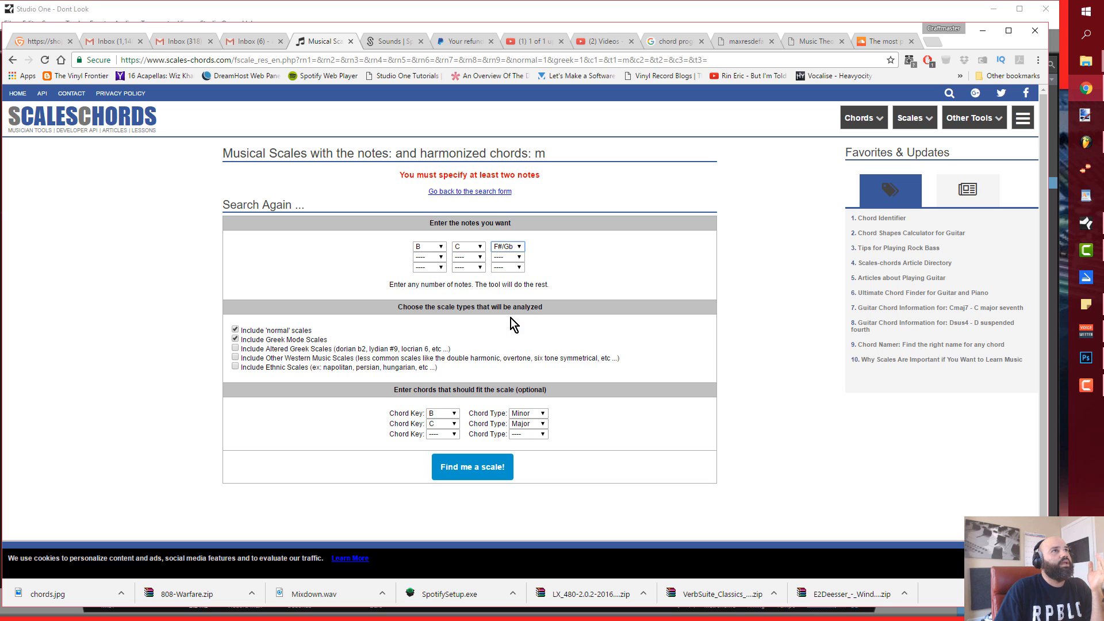
left_click(456, 469)
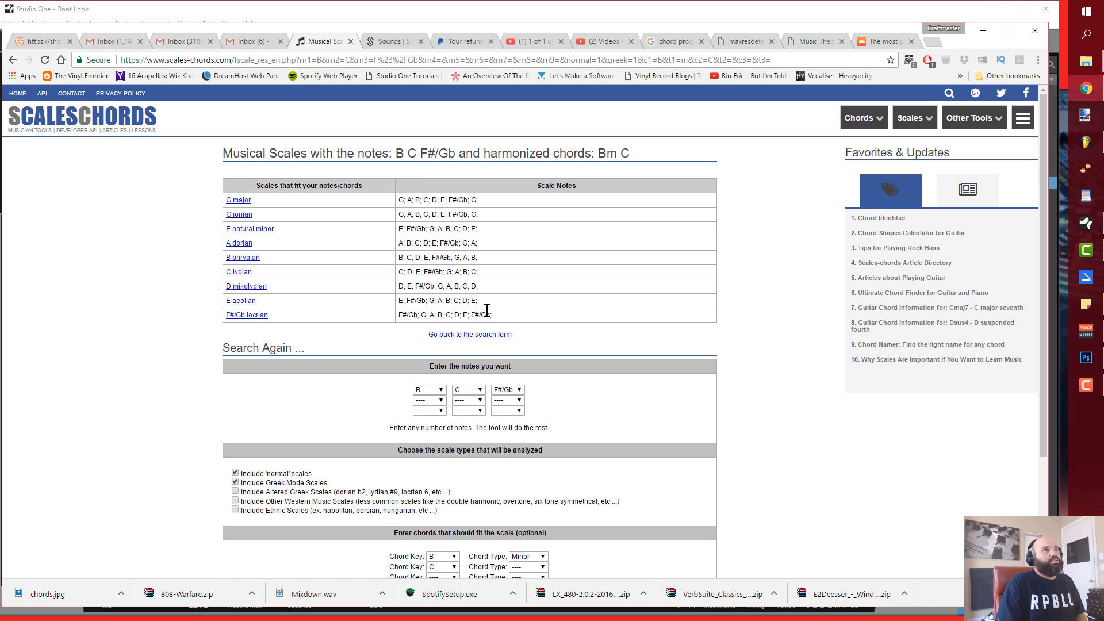
- Return to Studio One and look over the Nexus chord notes across the four bars
left_click(988, 32)
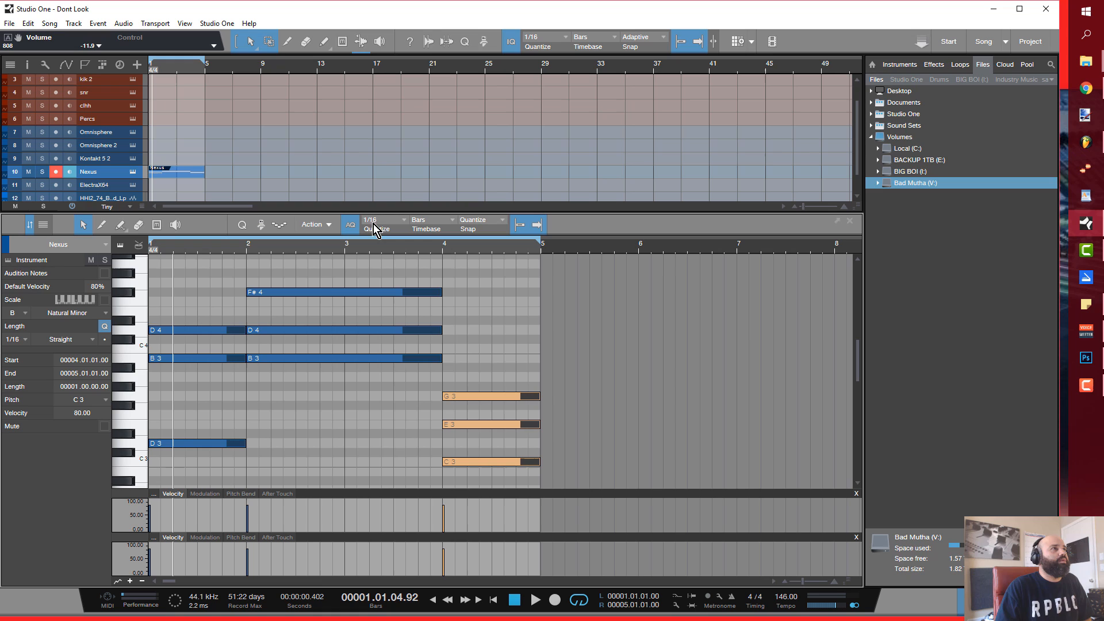
left_click(128, 409)
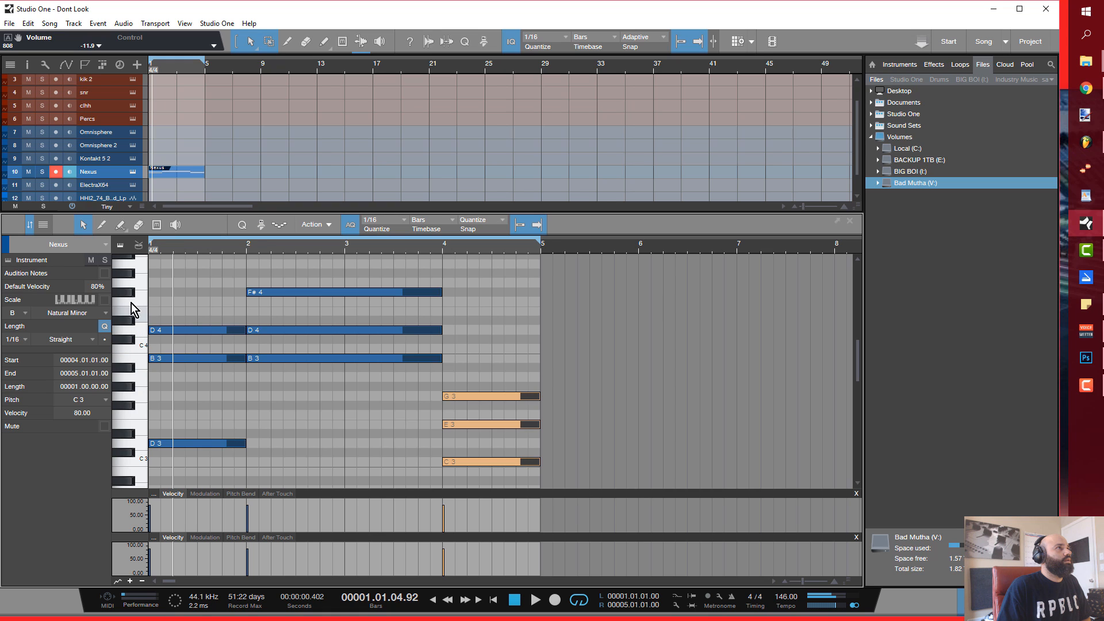
scroll(211, 315, "down", 4)
scroll(248, 360, "up", 4)
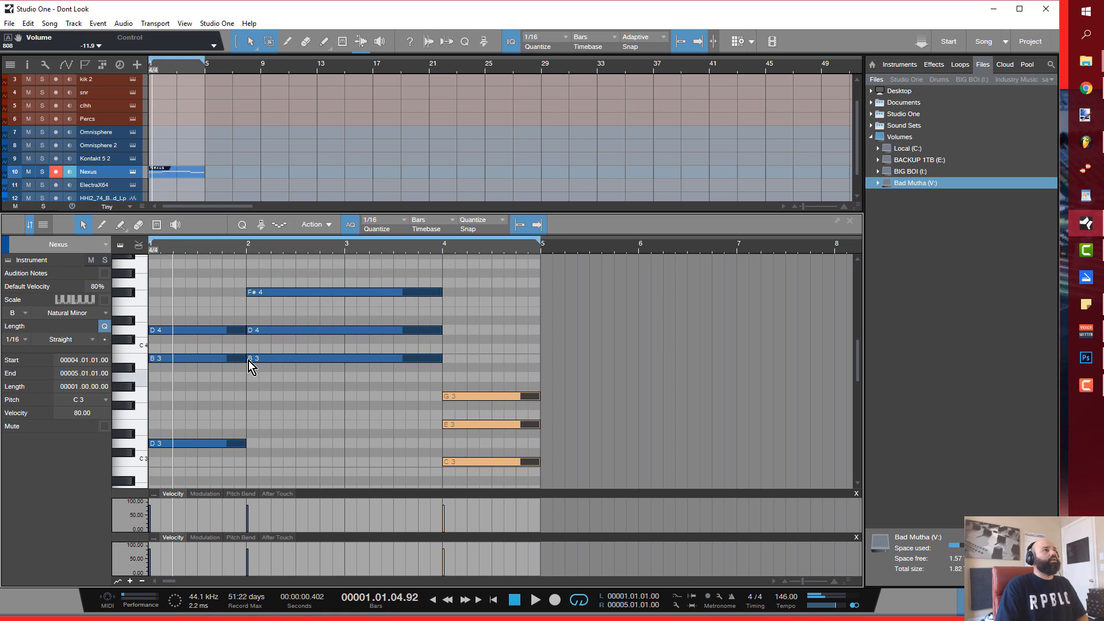
scroll(315, 364, "up", 3)
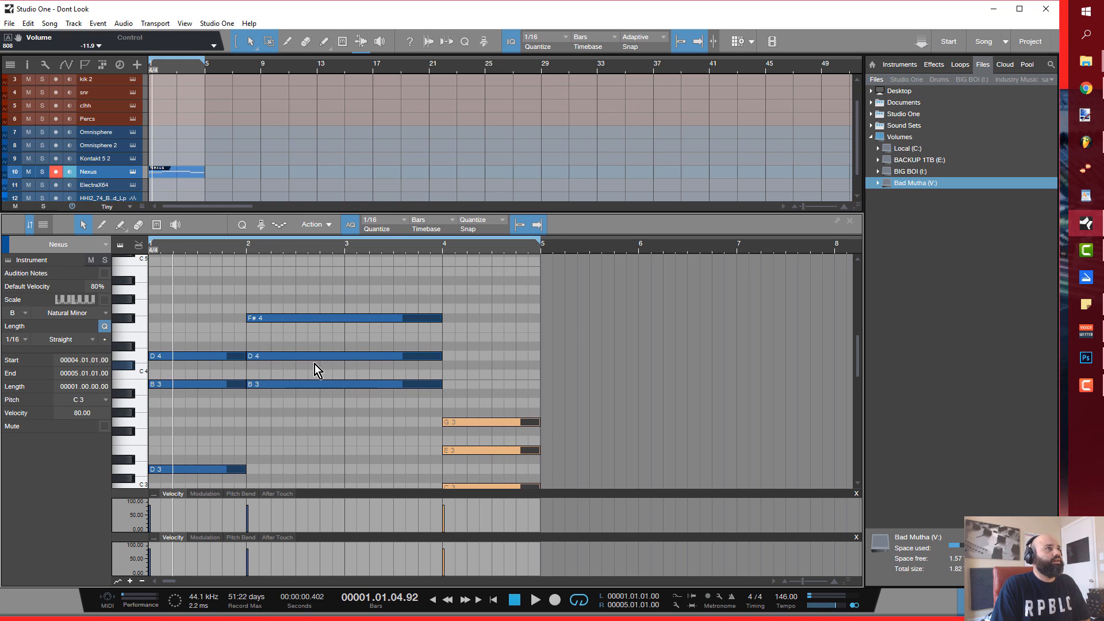
scroll(314, 365, "up", 1)
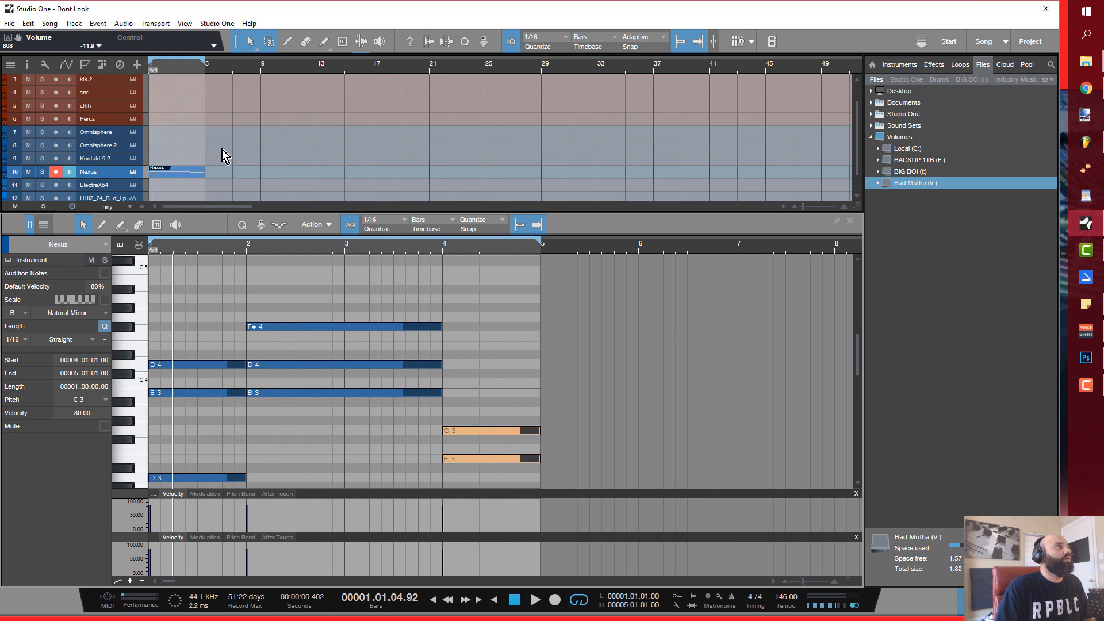
- Create an empty 808 part over bars 1 to 4 and audition F# keys for the sound
scroll(219, 148, "down", 2)
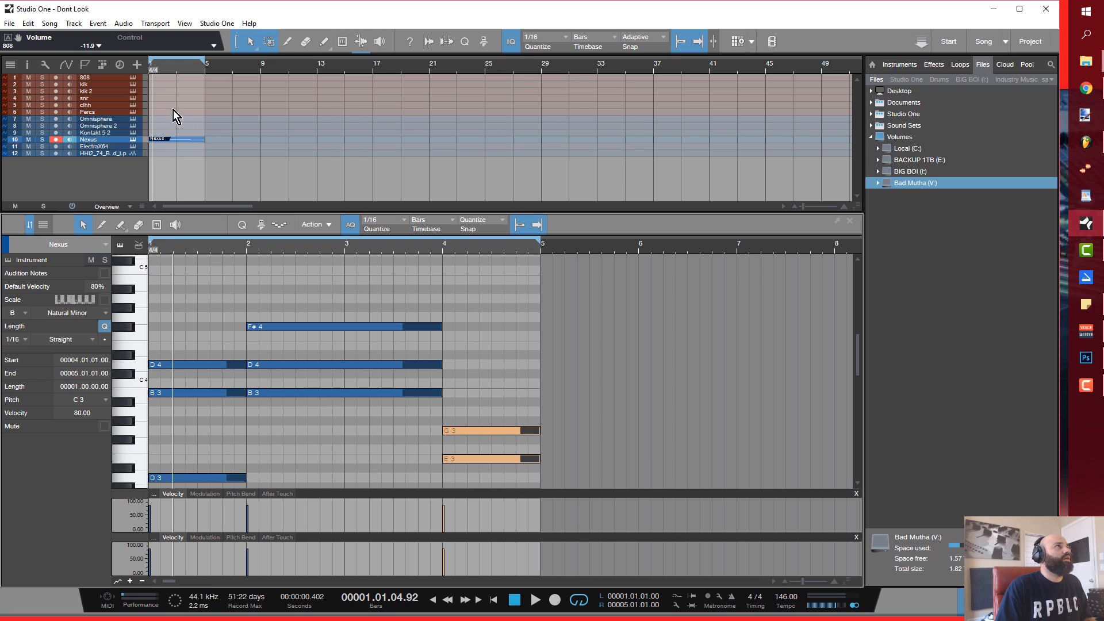
double_click(157, 78)
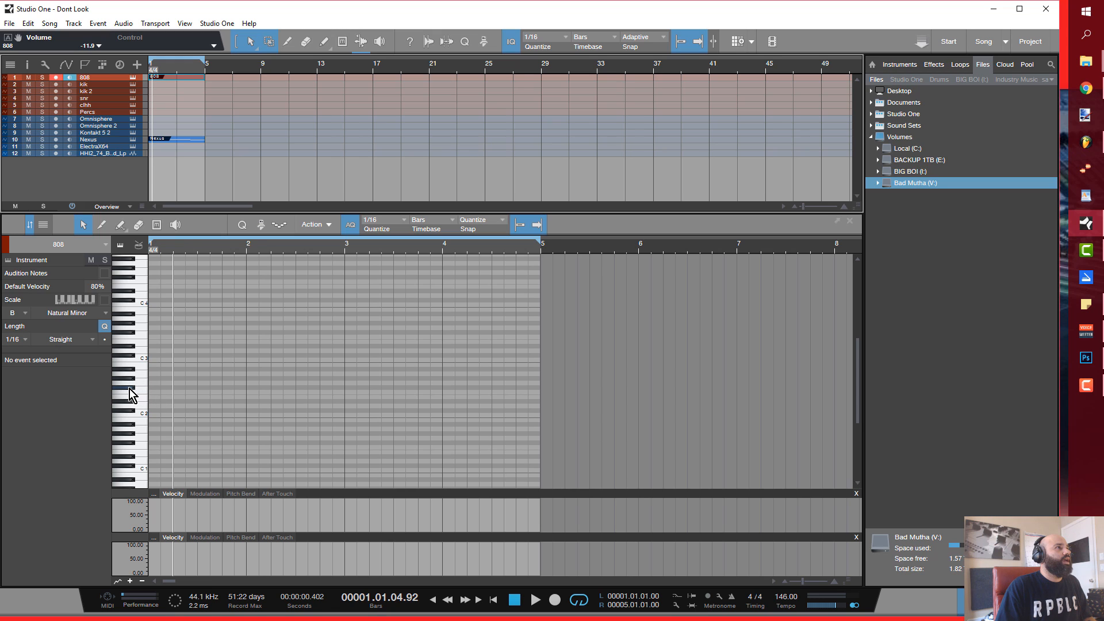
left_click(130, 389)
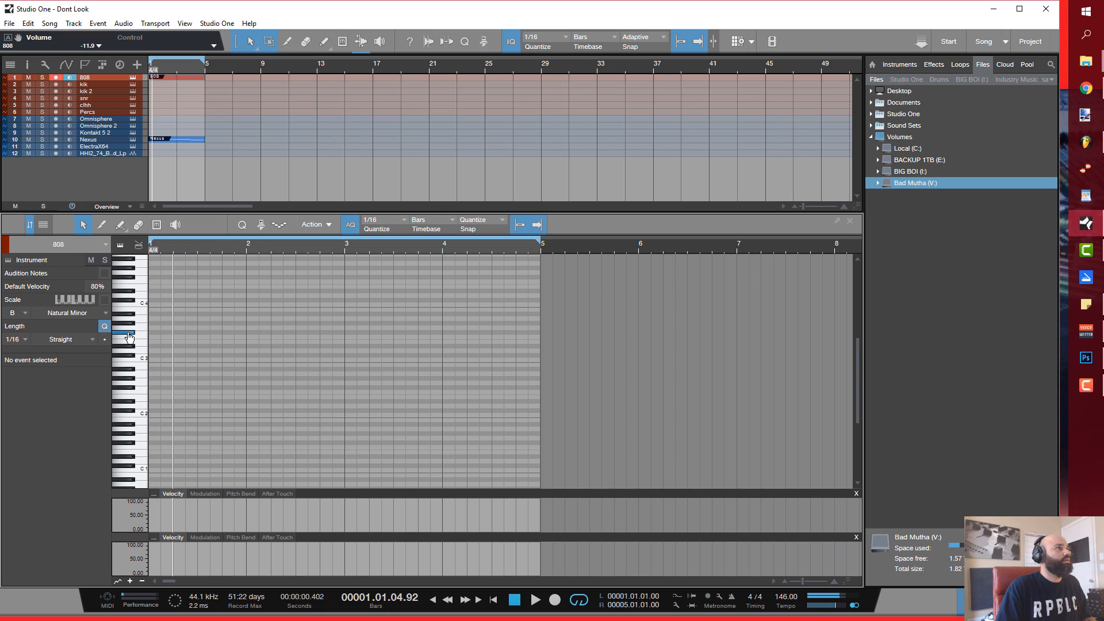
left_click(130, 332)
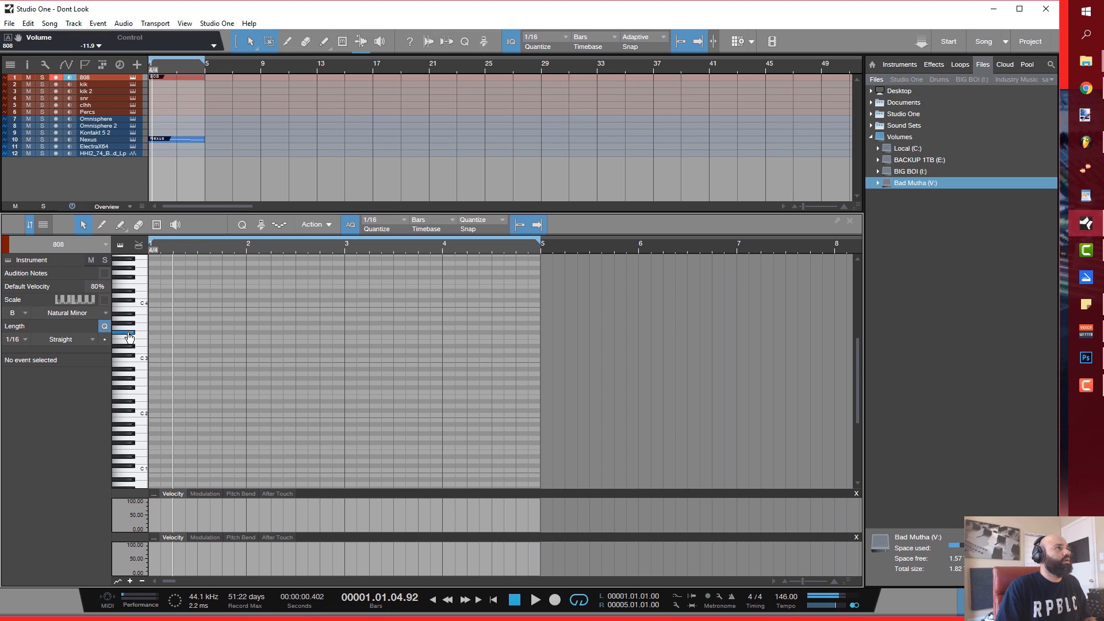
left_click(141, 367)
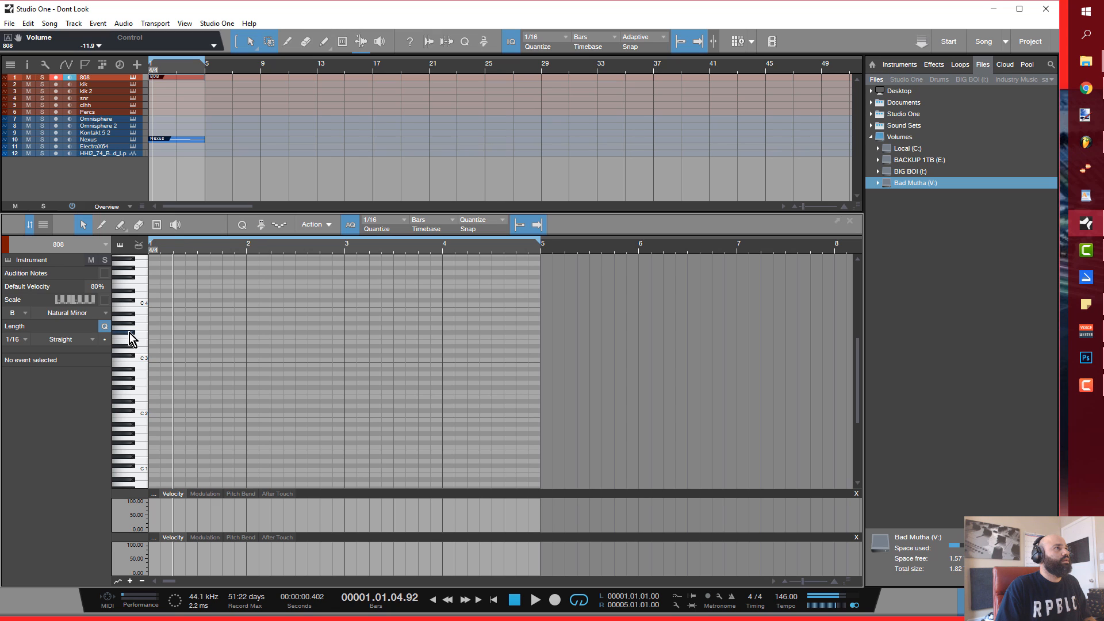
- Program three F# 3 hits, each two sixteenths long, in bar 1 of the 808 part, copy them to bar 3 and play the pattern
double_click(157, 333)
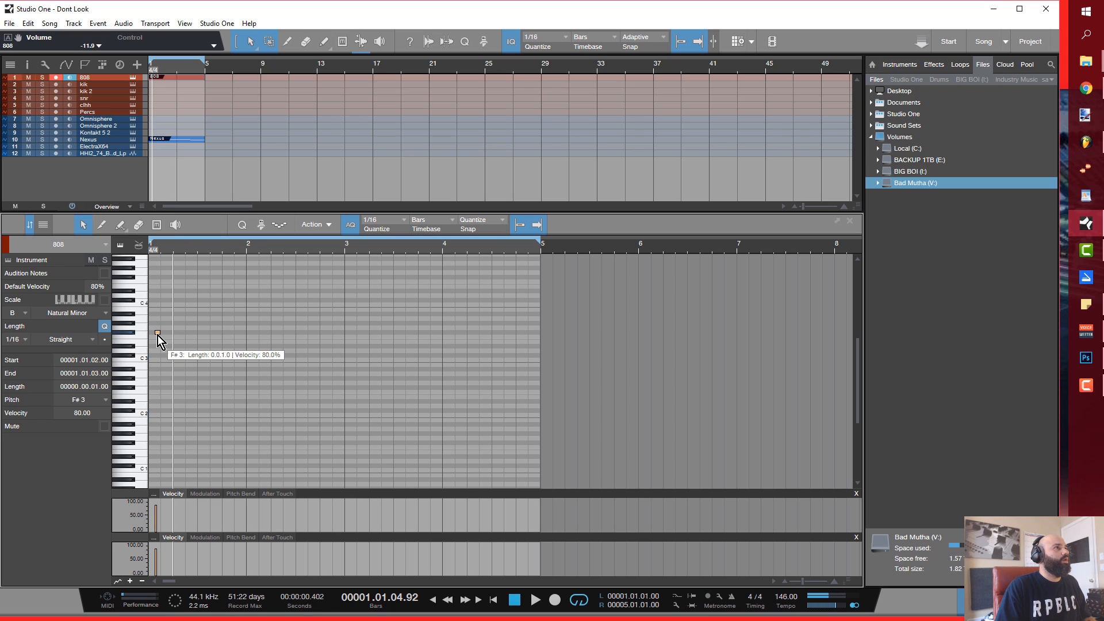
left_click_drag(156, 334, 228, 336)
left_click_drag(283, 362, 352, 333)
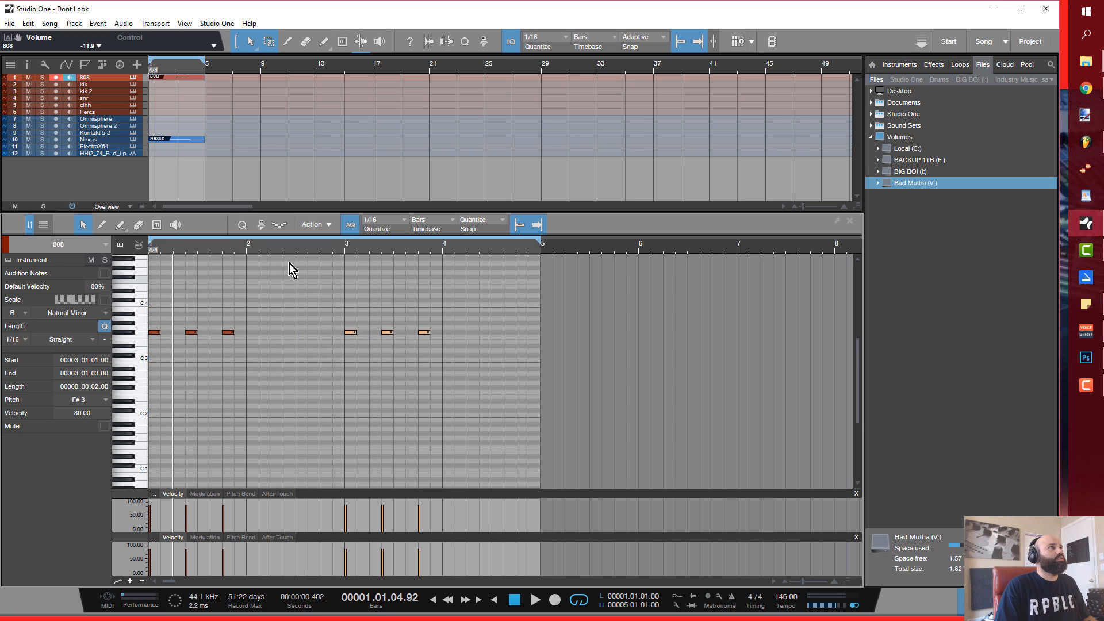
key("space")
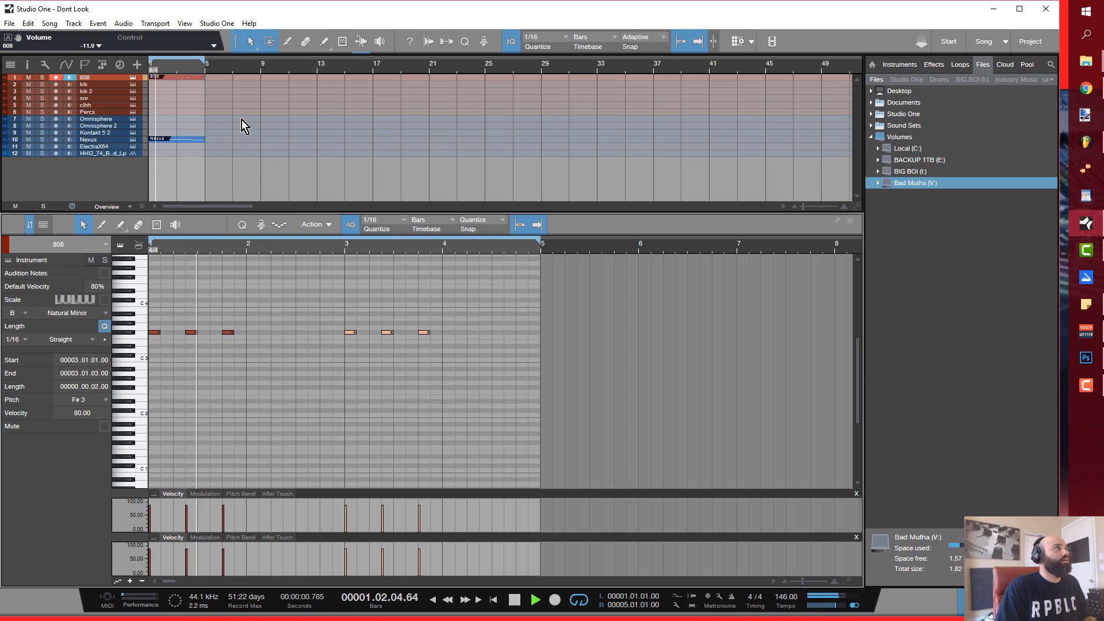
key("space")
- Create a snare part over bars 1 to 4, place a C 3 hit two sixteenths long on beat 3 of each bar and play it
double_click(156, 99)
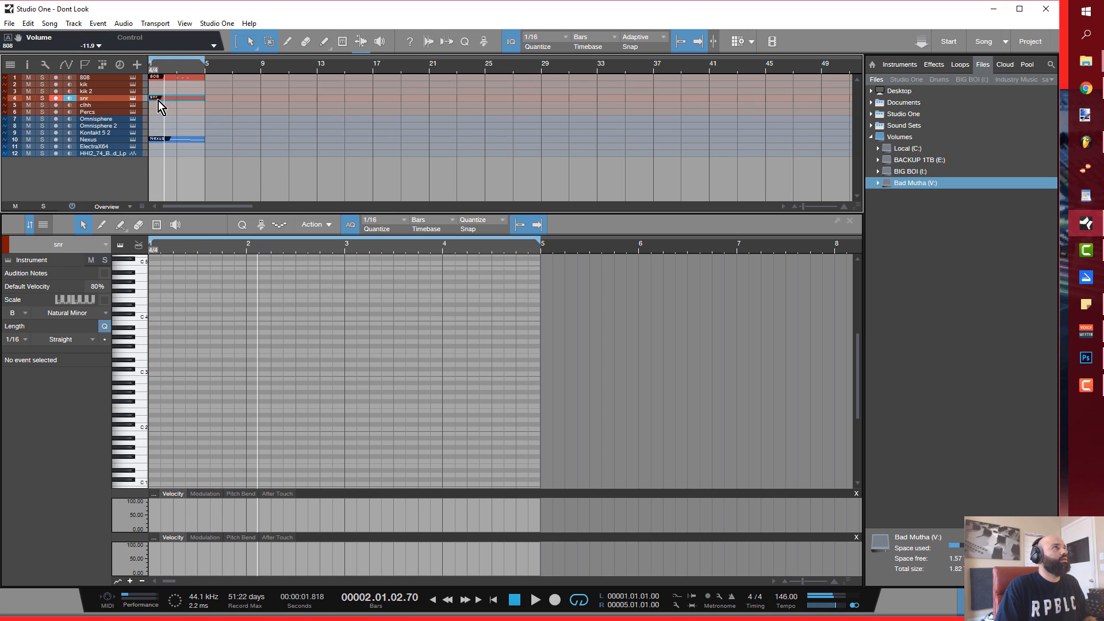
double_click(200, 375)
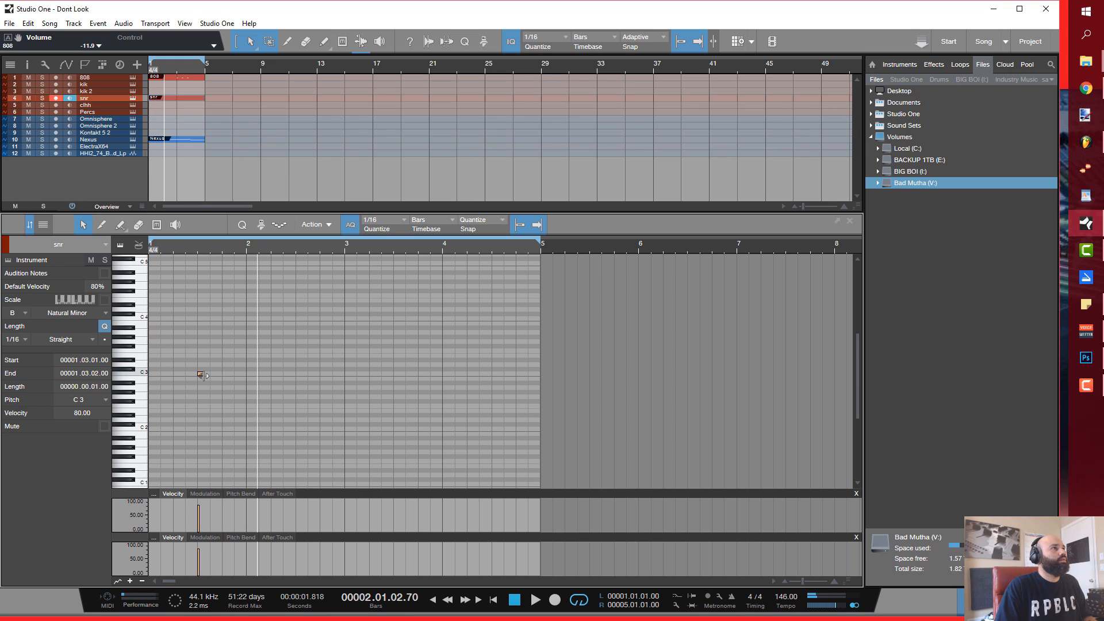
left_click_drag(202, 375, 304, 374)
left_click_drag(352, 406, 197, 348)
key("ctrl+d")
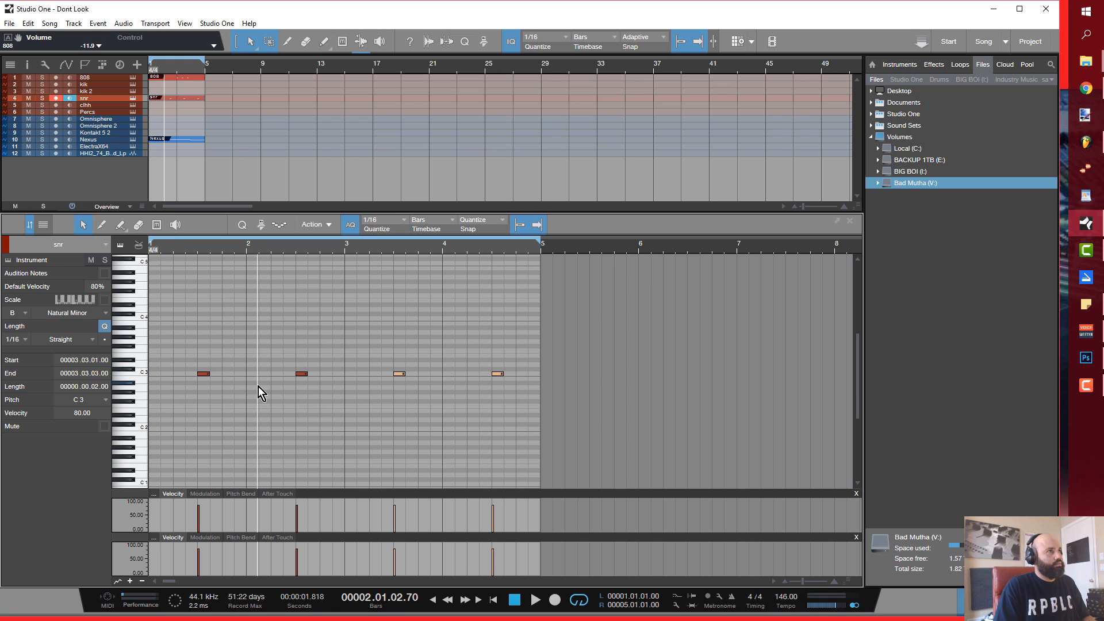
key("Home")
key("space")
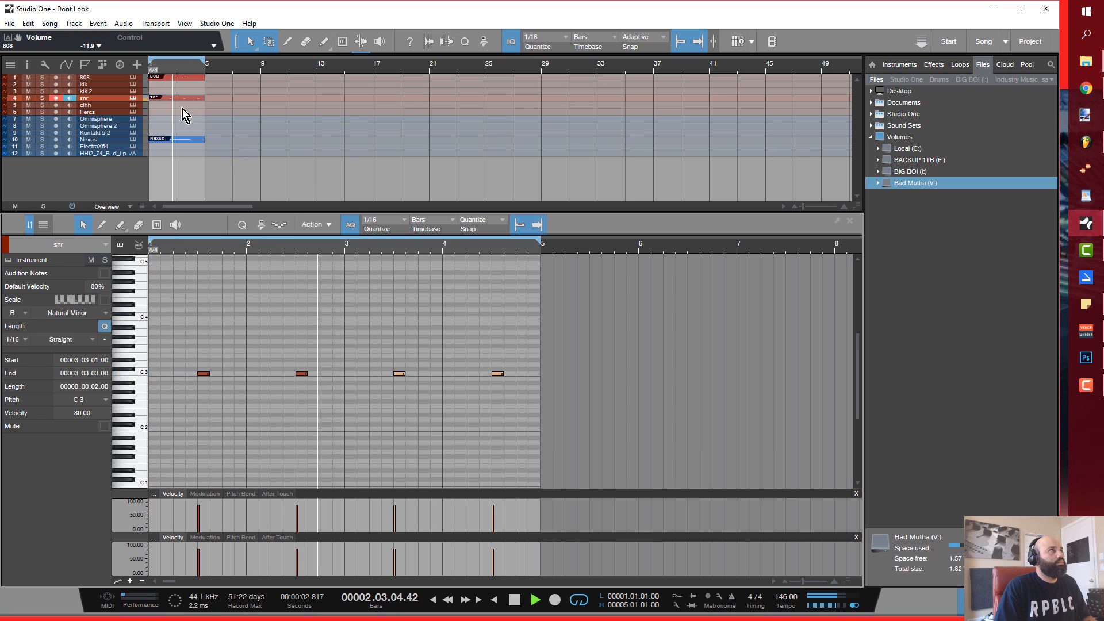
- Add three one-sixteenth F# 3 hits to bar 4 of the 808 part, at 4.1.3, 4.2.1 and 4.2.3
left_click(171, 79)
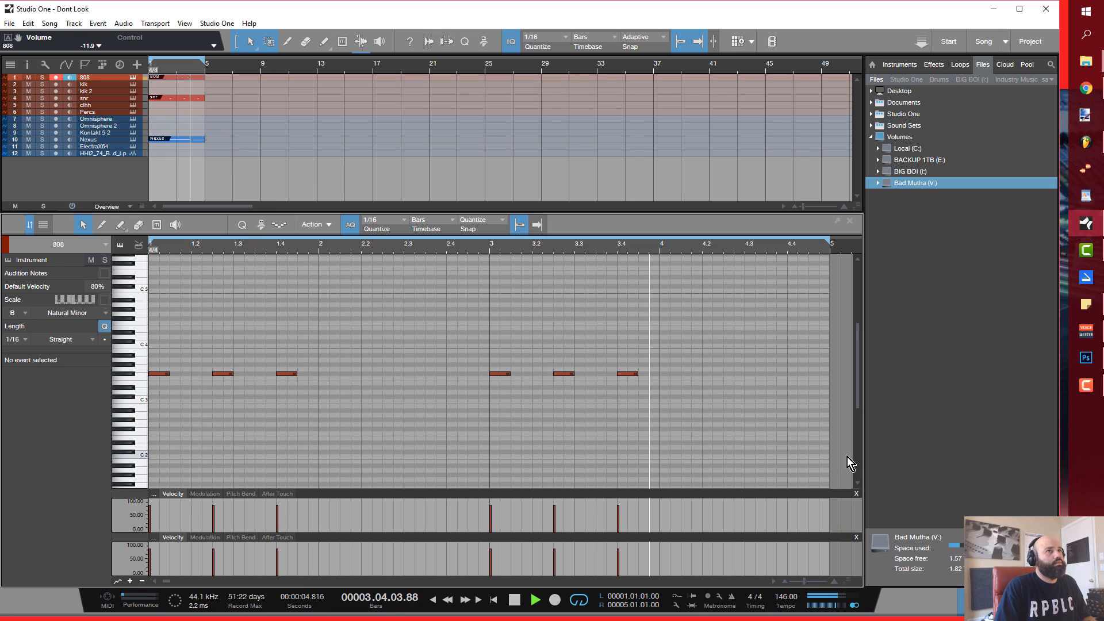
double_click(686, 374)
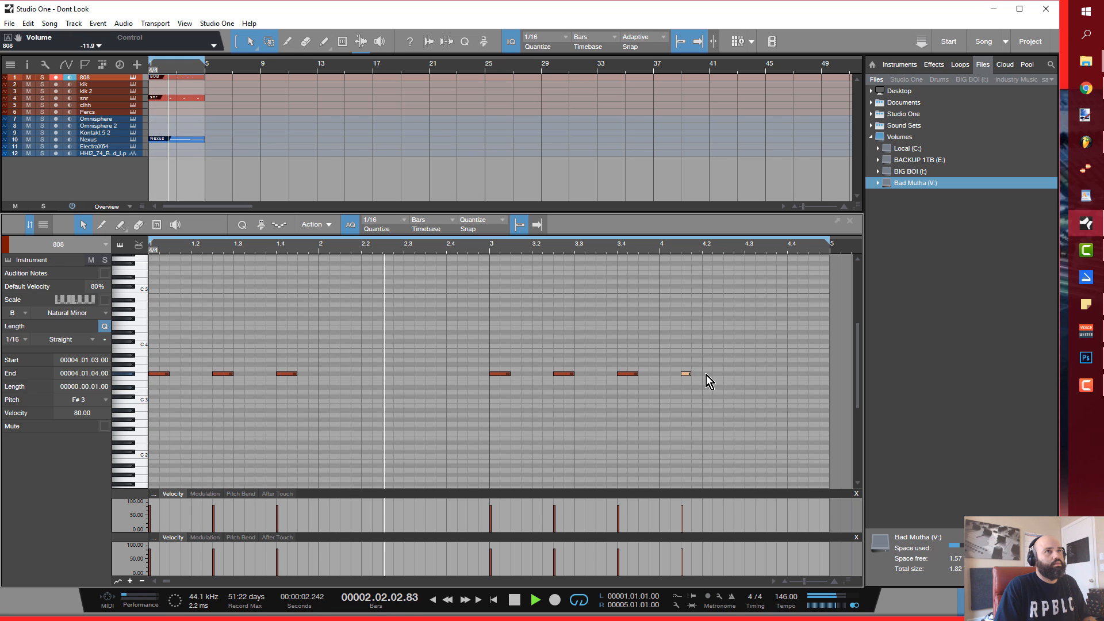
double_click(707, 375)
double_click(728, 375)
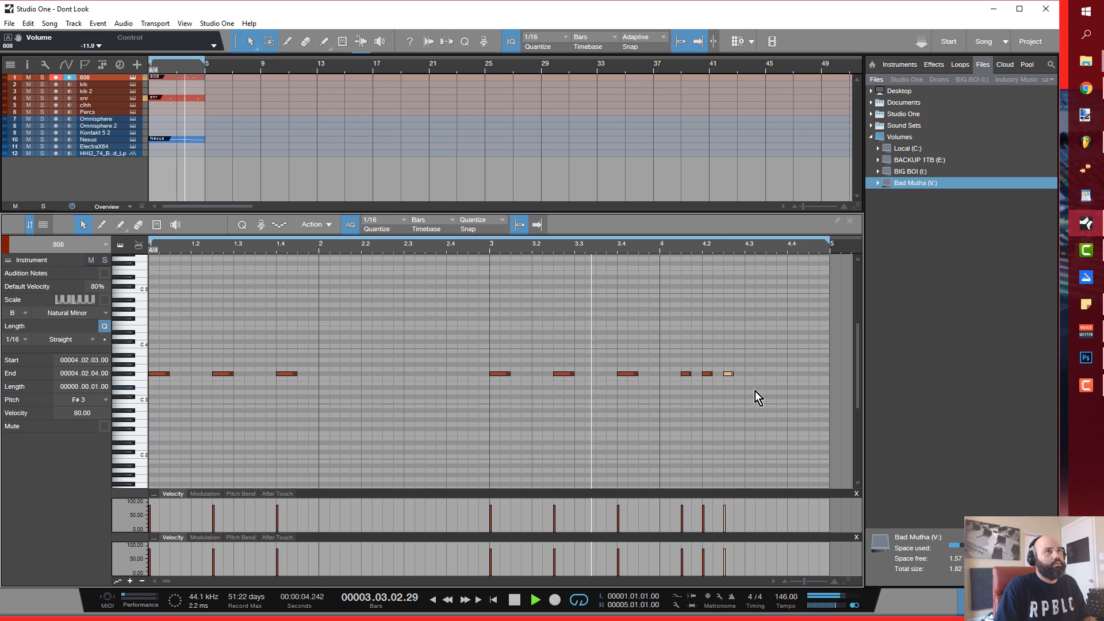
- Place a one-sixteenth 808 hit at 4.4.1 on C 4, leaving no F# 3 note on that beat, and stop playback
double_click(792, 374)
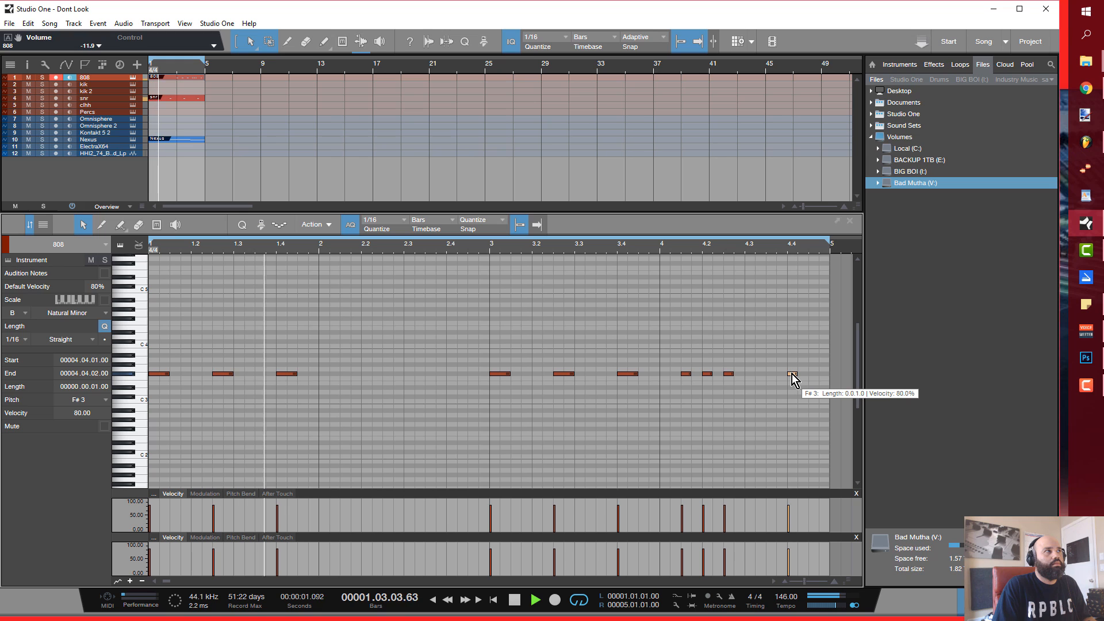
left_click_drag(792, 374, 792, 346)
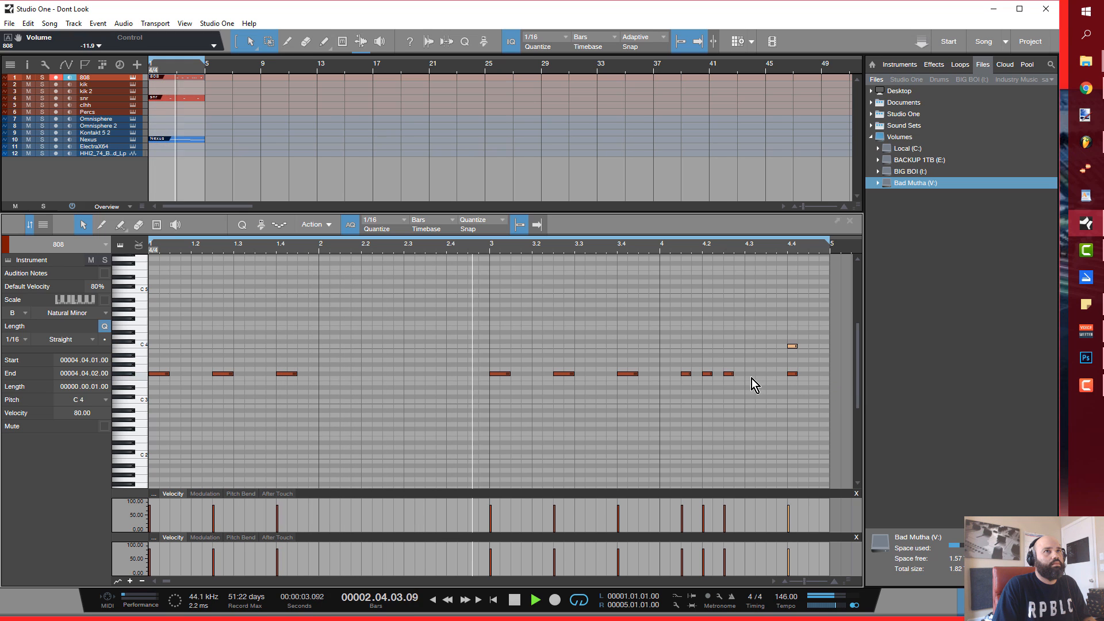
double_click(789, 371)
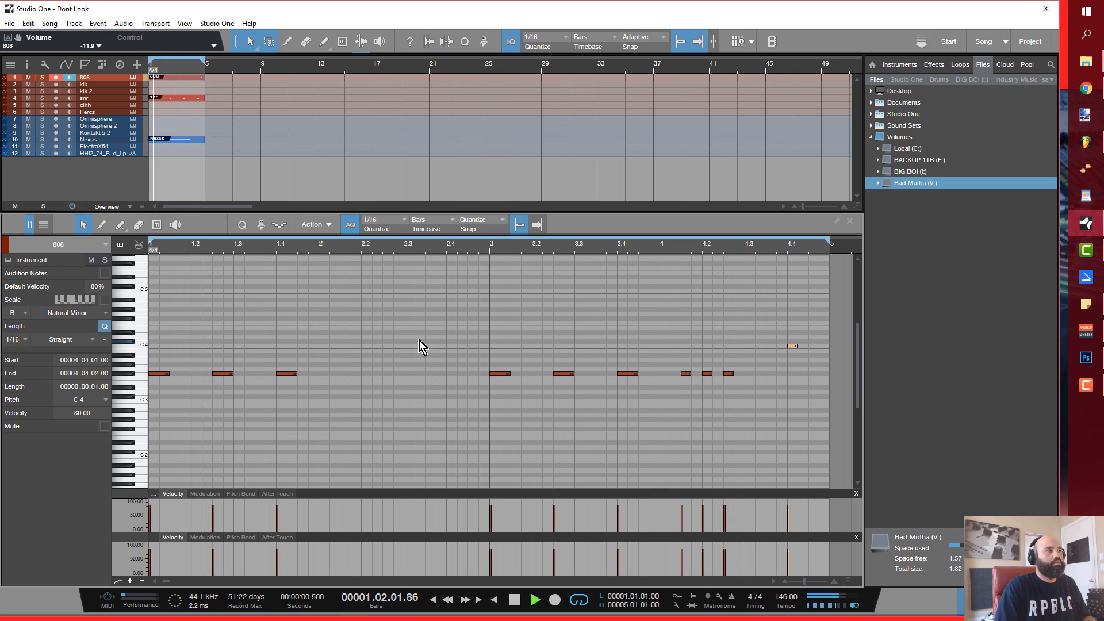
key("space")
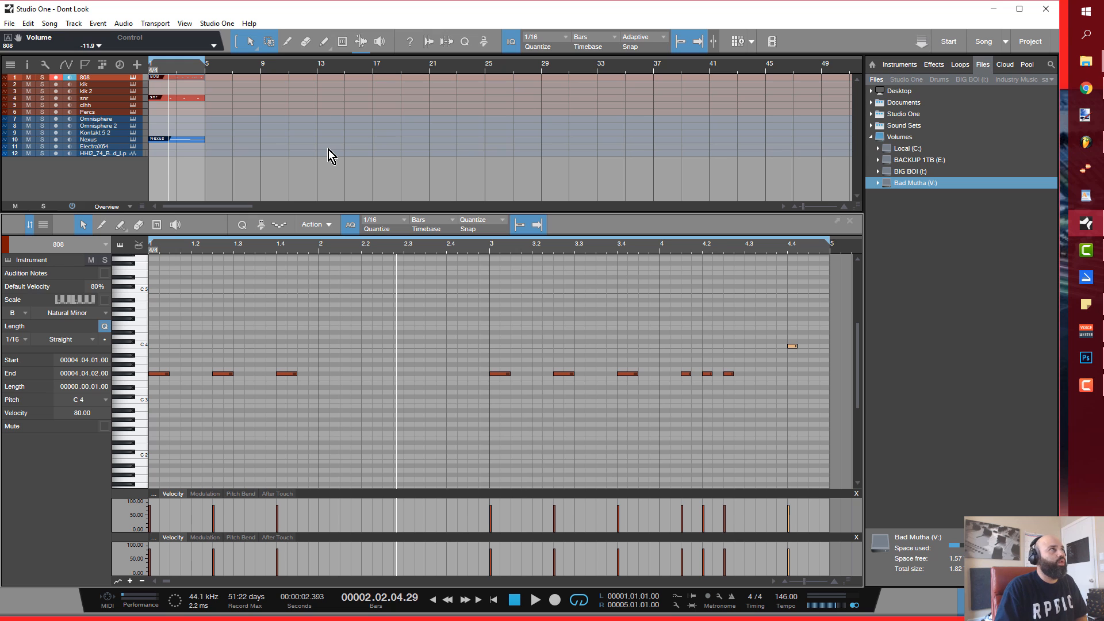
- Switch to Chrome to review the scales matching the notes B, C and F#/Gb and the chords Bm and C
left_click(1080, 89)
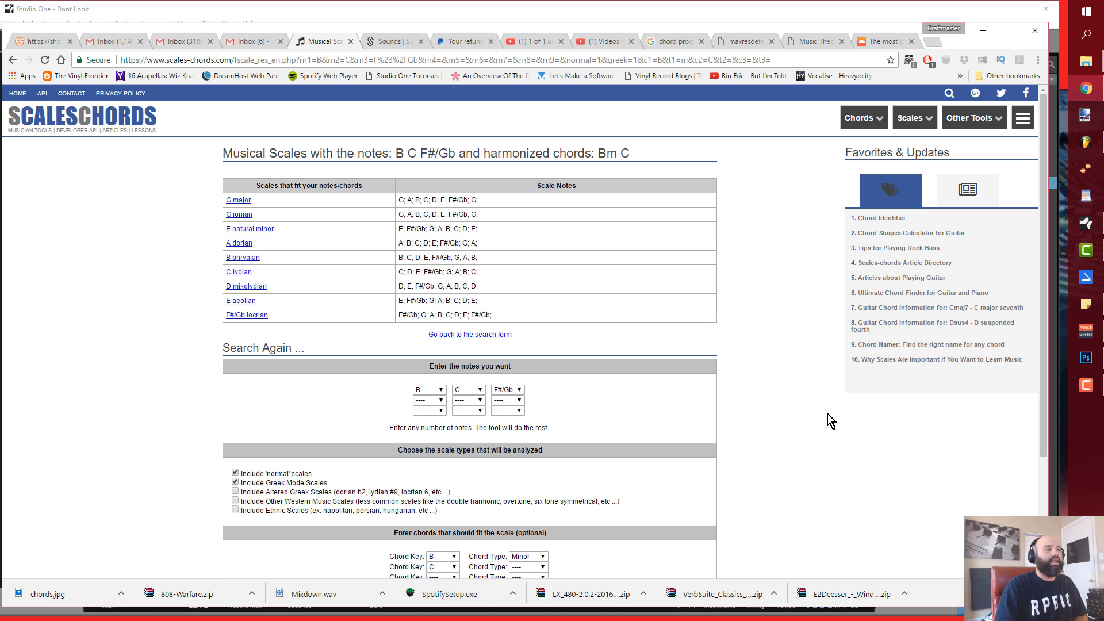